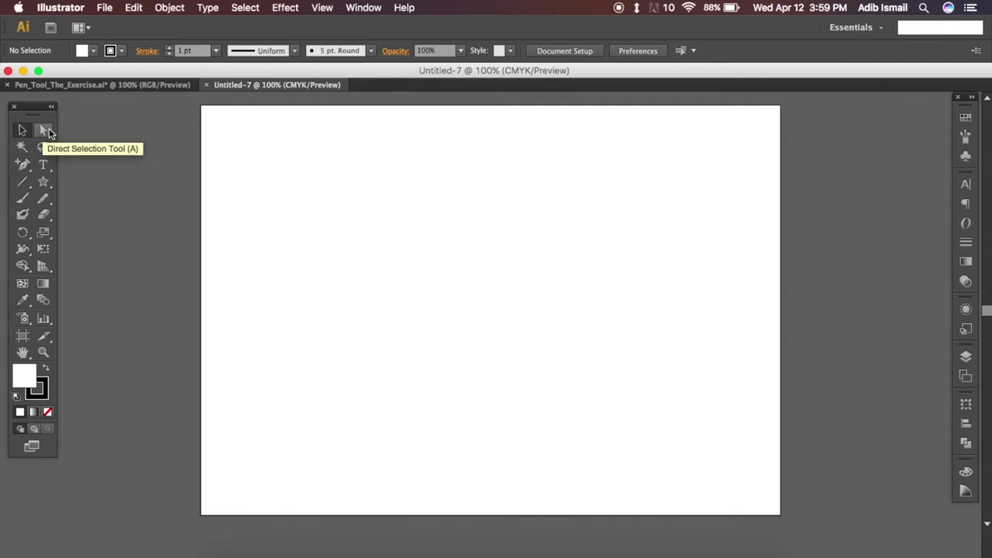
# Step: Look over the Tools panel and make the Type tool active
pyautogui.keyDown('alt'); pyautogui.click(23, 165); pyautogui.keyUp('alt')
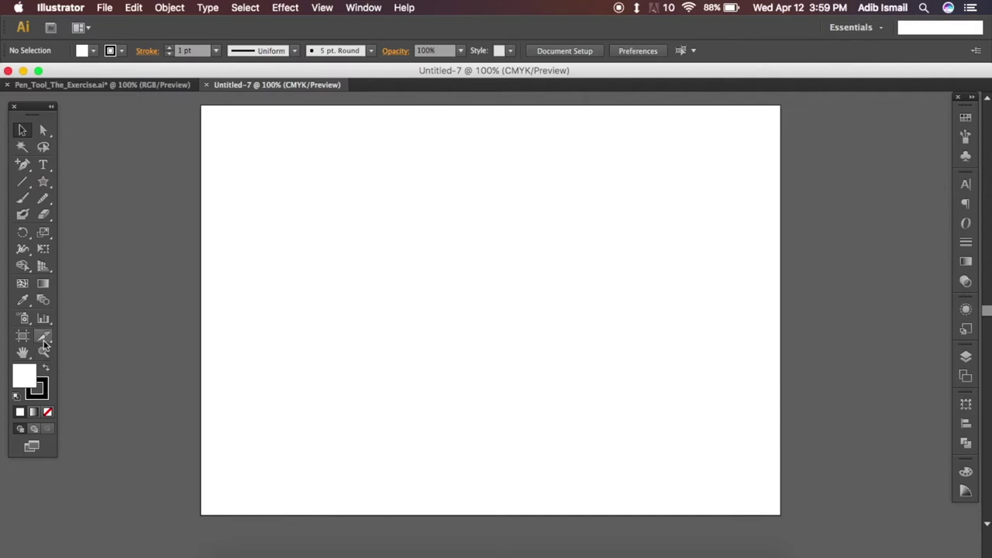
pyautogui.click(42, 164)
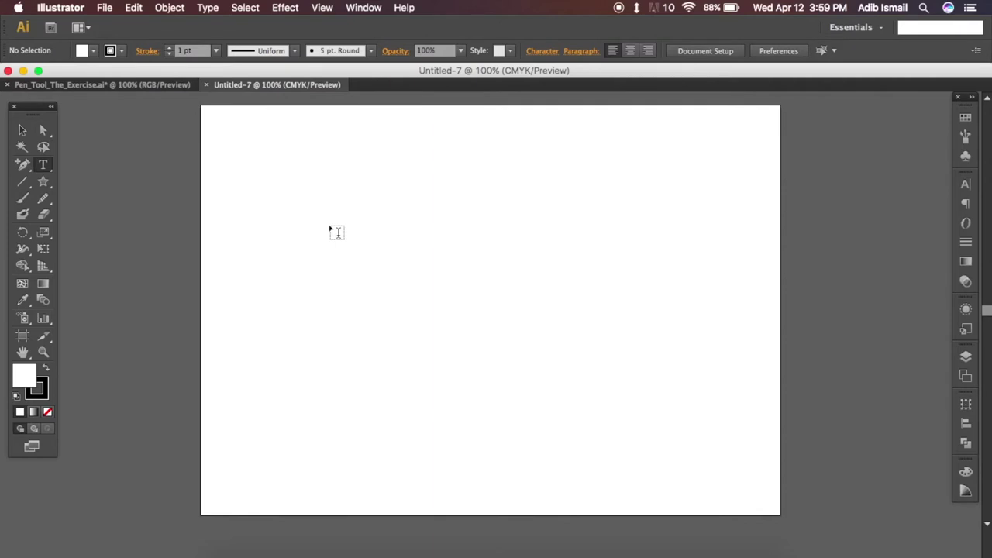
# Step: Place the text AMANZ MEDIA on the upper artboard
pyautogui.click(336, 232)
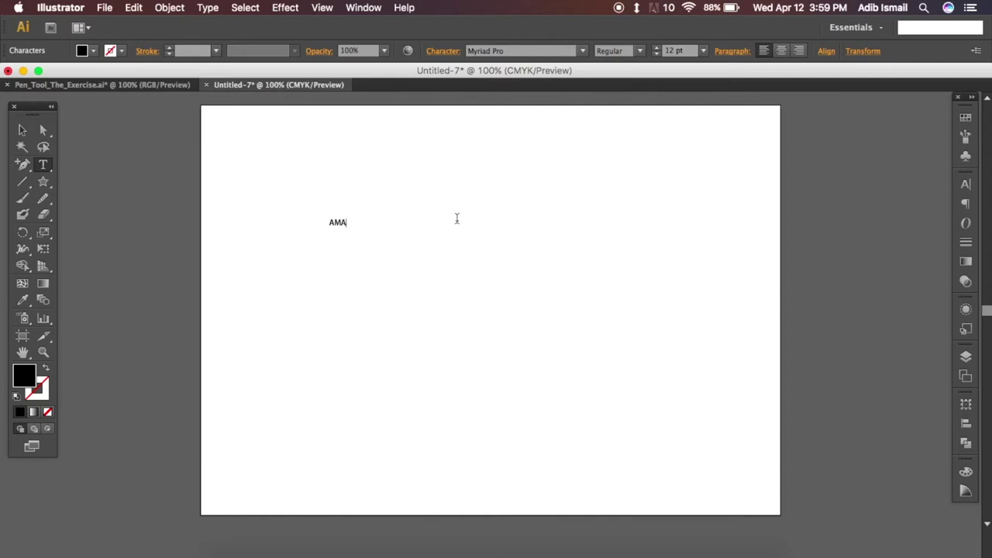
pyautogui.write('AMANZ MEDIA')
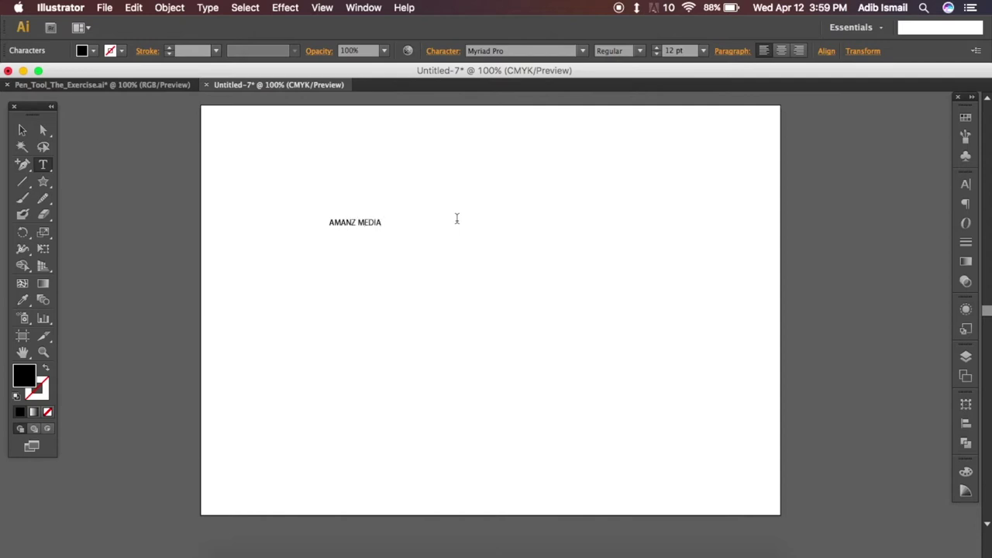
pyautogui.press('super+a')
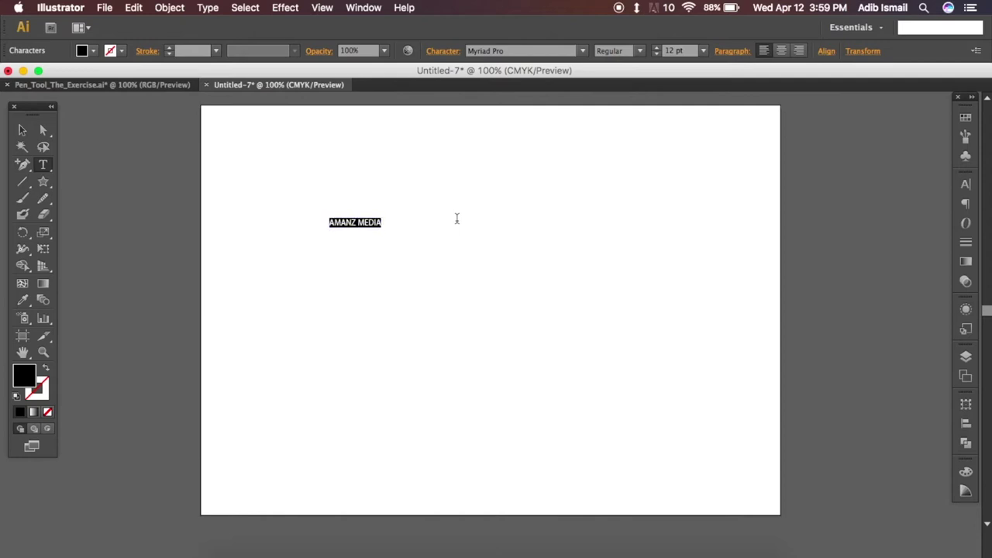
pyautogui.click(21, 130)
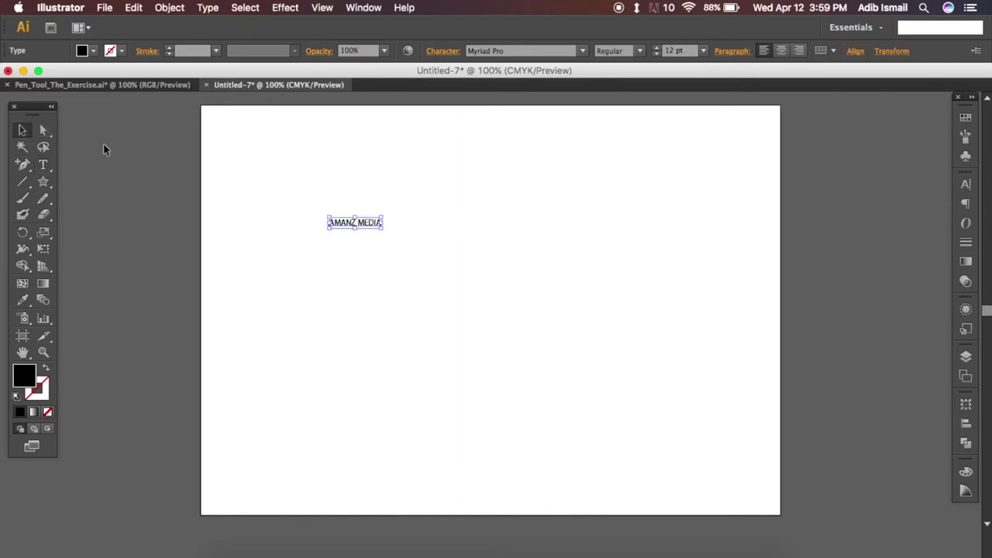
# Step: Scale AMANZ MEDIA up to about 81.28 pt and nudge it slightly left
pyautogui.click(380, 232)
pyautogui.moveTo(381, 232); pyautogui.dragTo(671, 381)
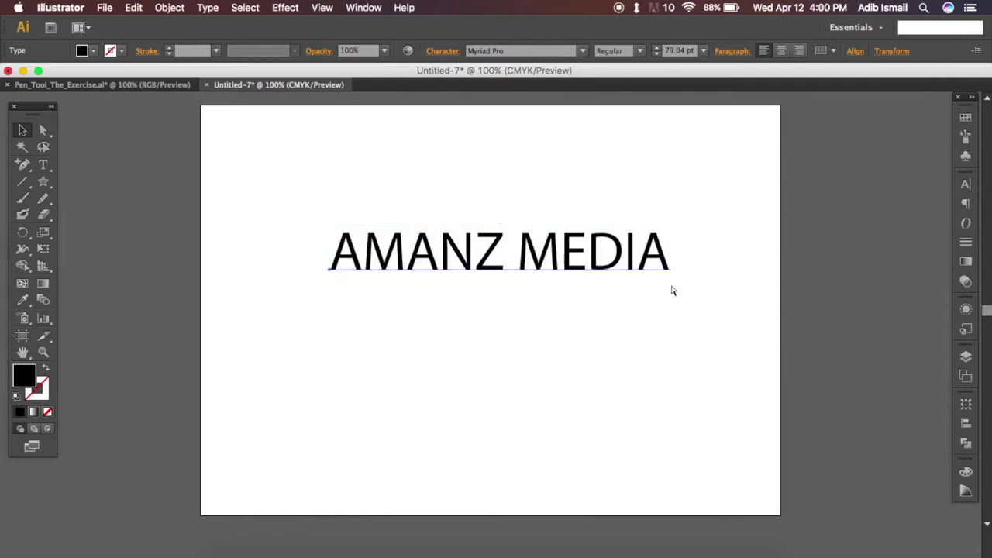
pyautogui.hotkey('ctrl', 'z')
pyautogui.moveTo(380, 232); pyautogui.dragTo(697, 349)
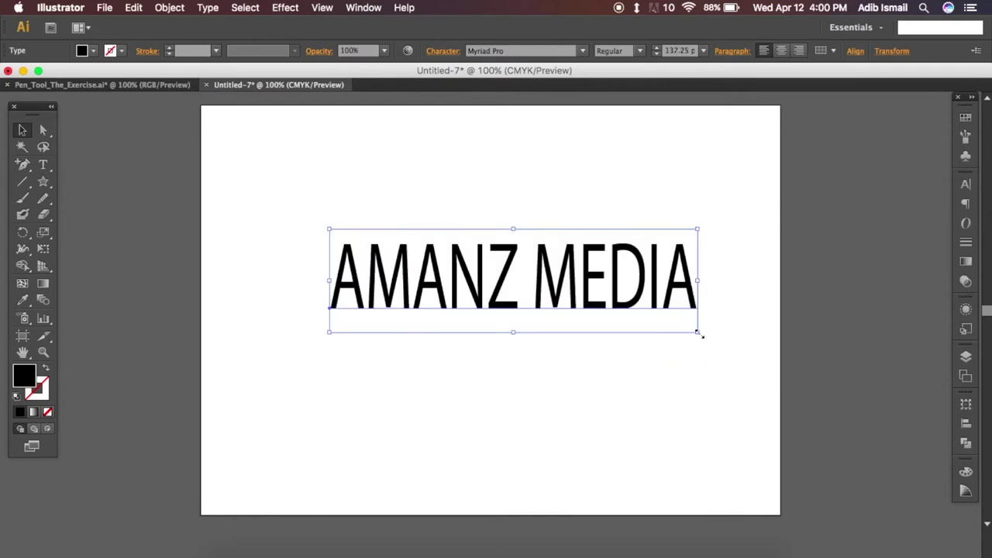
pyautogui.hotkey('ctrl', 'z')
pyautogui.moveTo(383, 230); pyautogui.dragTo(679, 309)
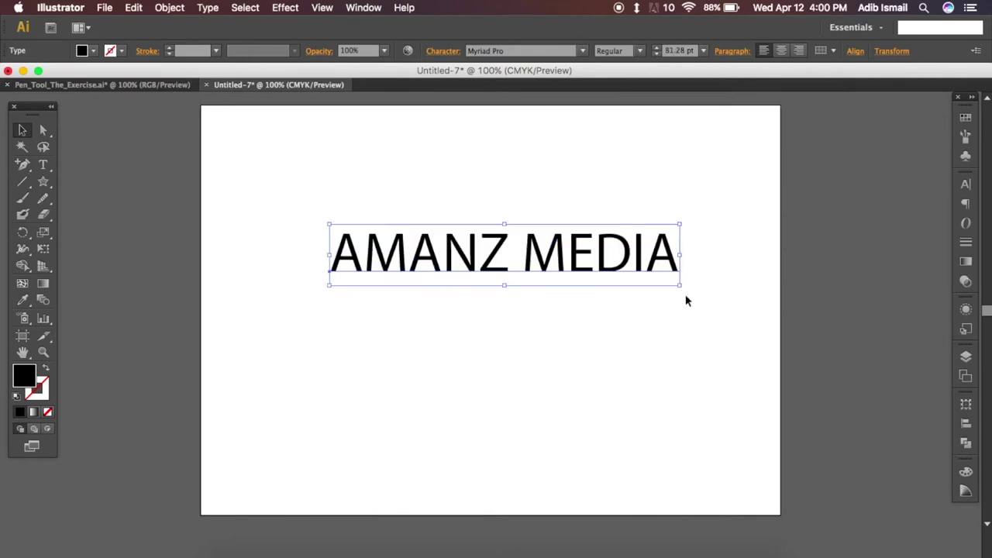
pyautogui.moveTo(636, 259); pyautogui.dragTo(607, 260)
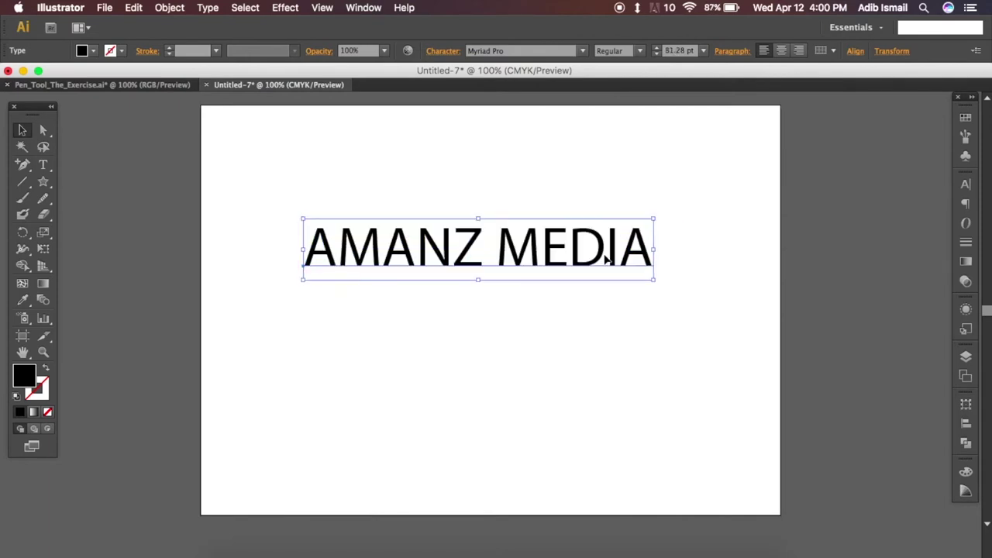
# Step: Try the NEOTERIC font on the whole AMANZ MEDIA heading
pyautogui.doubleClick(501, 252)
pyautogui.press('super+a')
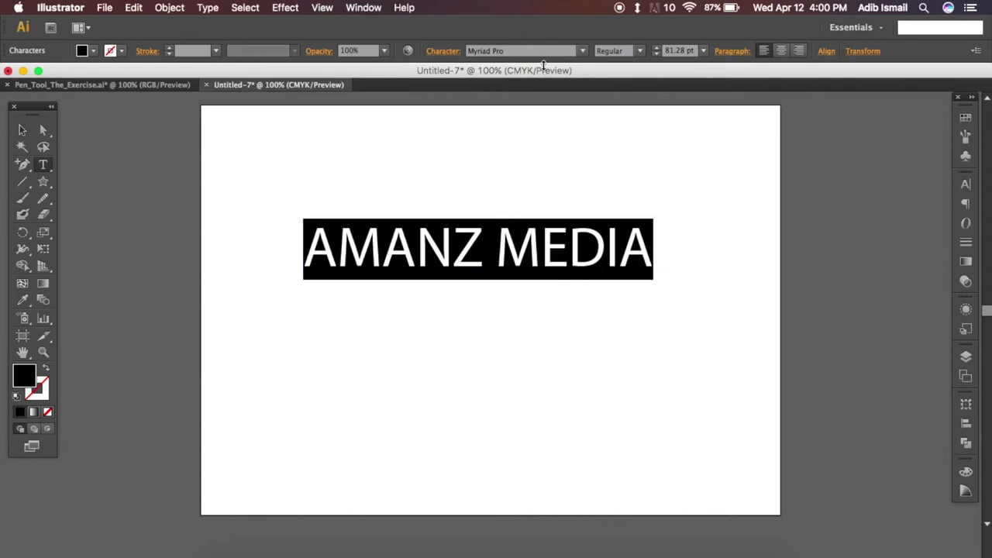
pyautogui.click(583, 51)
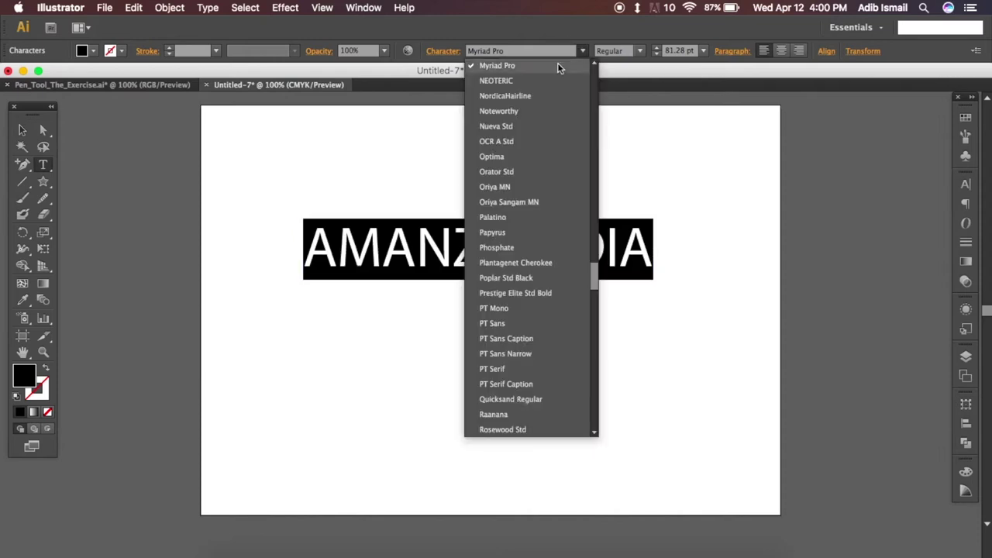
pyautogui.click(526, 78)
pyautogui.click(504, 51)
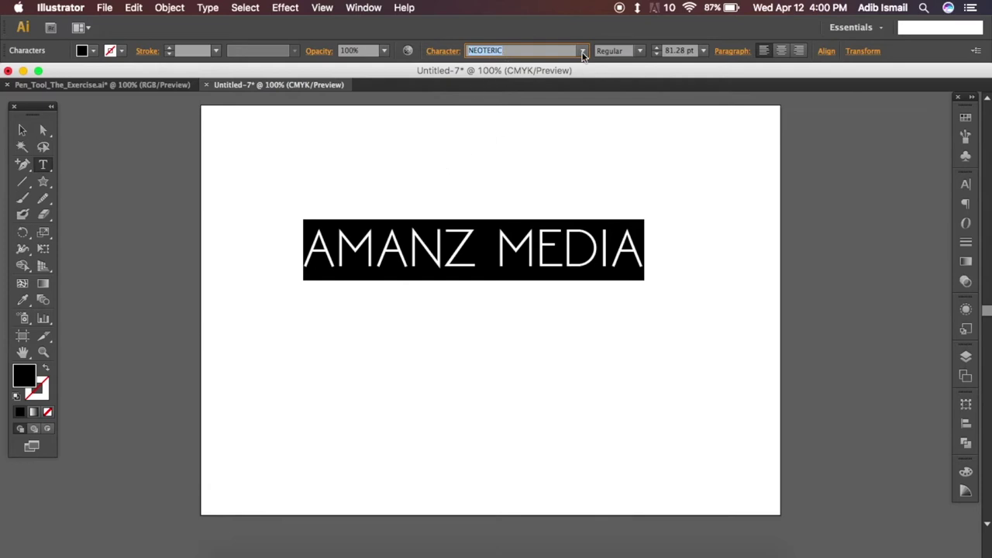
pyautogui.click(583, 51)
pyautogui.scroll(-3, 566, 208)
pyautogui.scroll(-10, 566, 282)
pyautogui.scroll(20, 566, 281)
pyautogui.scroll(10, 564, 281)
pyautogui.scroll(-15, 563, 279)
pyautogui.click(476, 71)
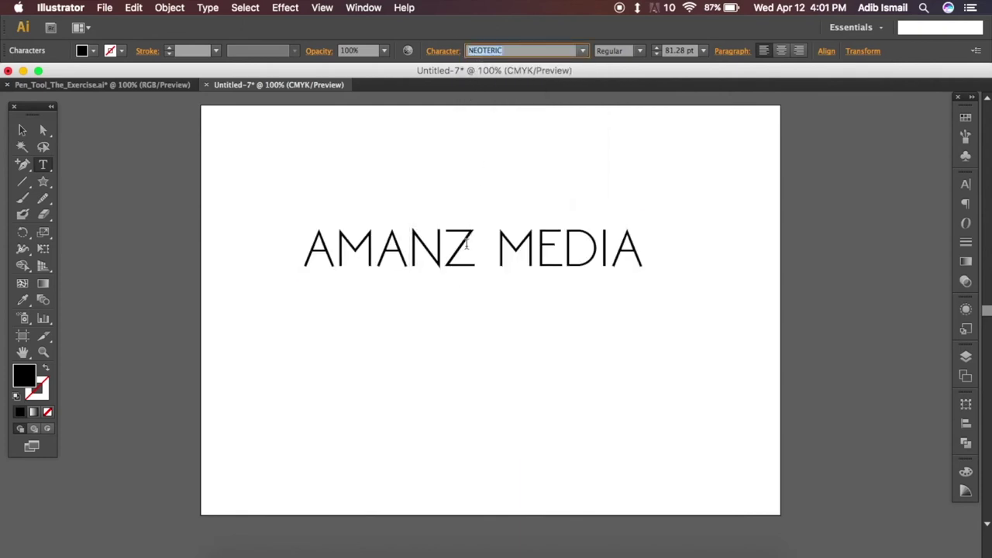
# Step: Step through fonts until the heading is set in Phosphate Inline, then deselect it
pyautogui.click(466, 245)
pyautogui.press('super+a')
pyautogui.click(470, 51)
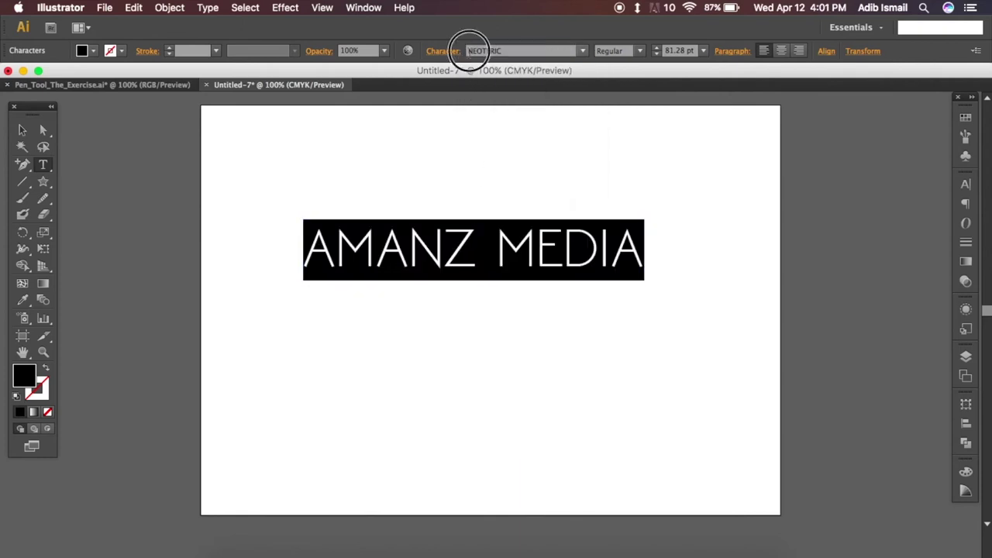
pyautogui.press('Down')
pyautogui.press('Down')
pyautogui.press('Down')
pyautogui.press('Down')
pyautogui.press('Down')
pyautogui.press('Down')
pyautogui.press('Down')
pyautogui.press('Down')
pyautogui.press('Down')
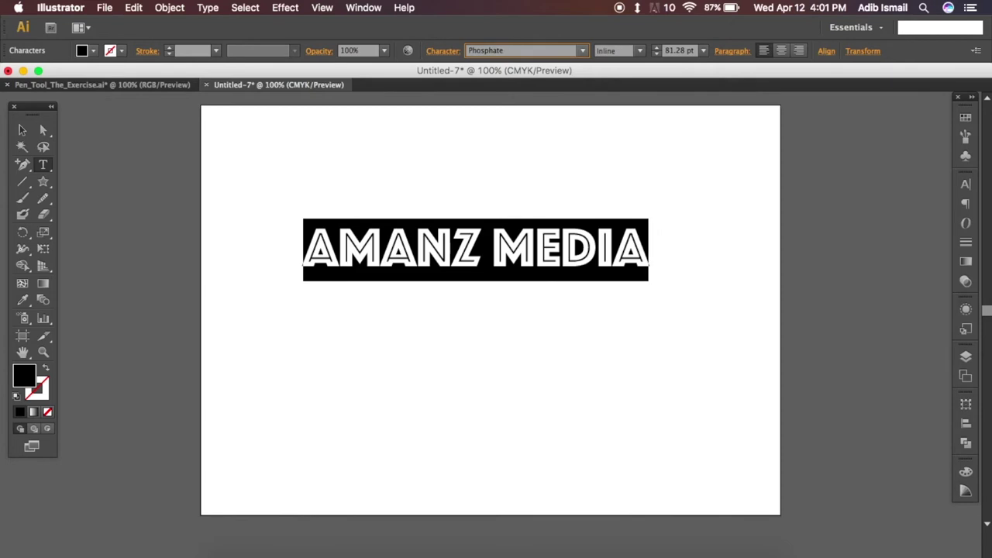
pyautogui.click(22, 130)
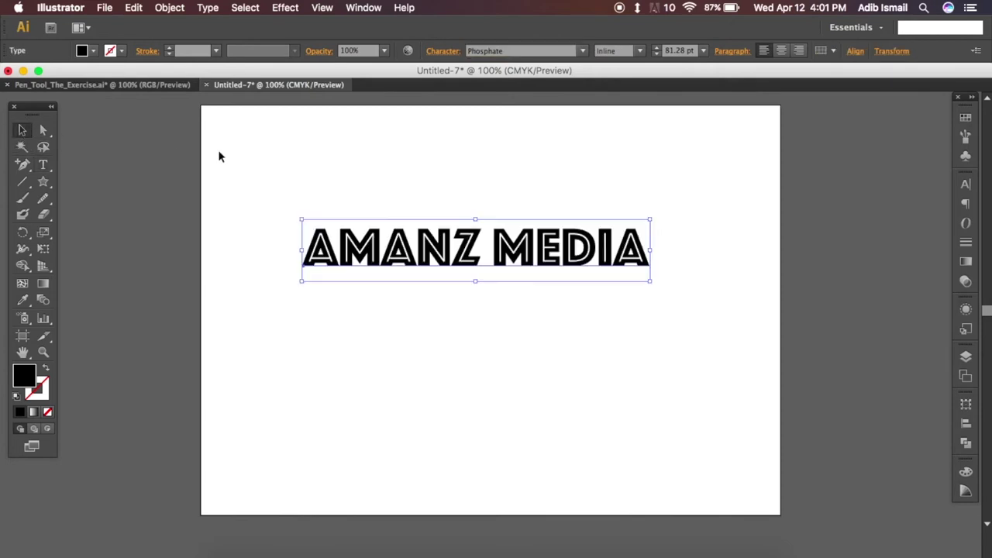
pyautogui.click(318, 163)
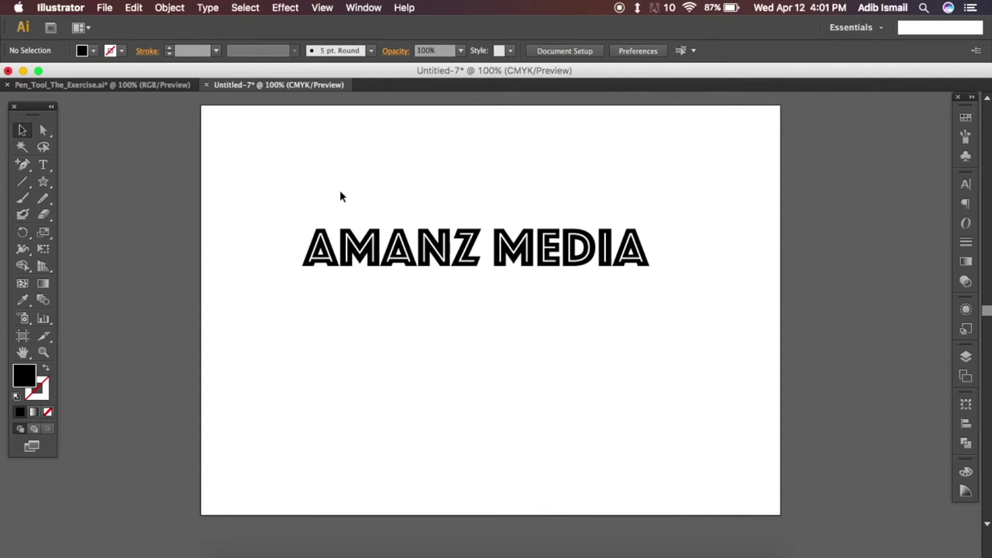
# Step: Convert the AMANZ MEDIA heading to outlines from its right-click menu
pyautogui.click(363, 259)
pyautogui.rightClick(416, 258)
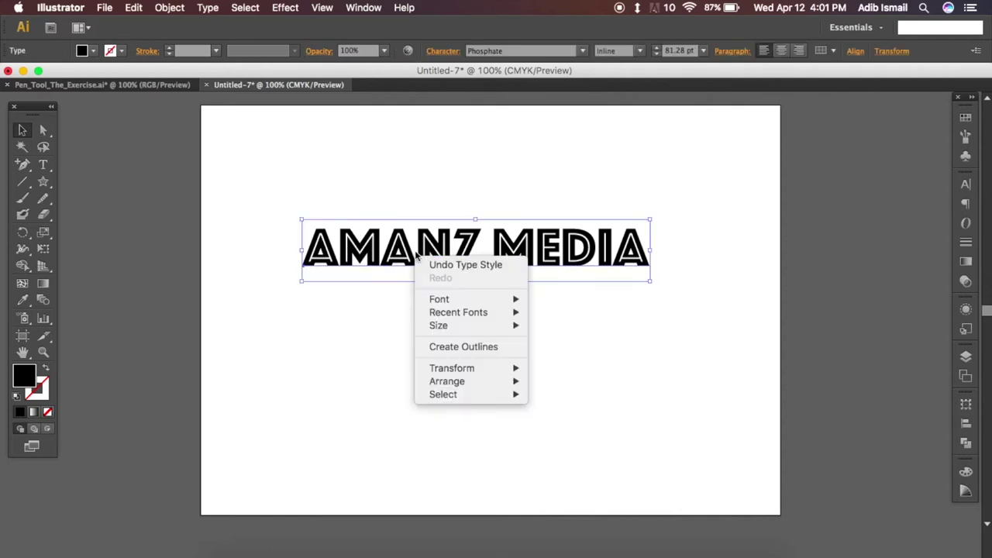
pyautogui.click(399, 255)
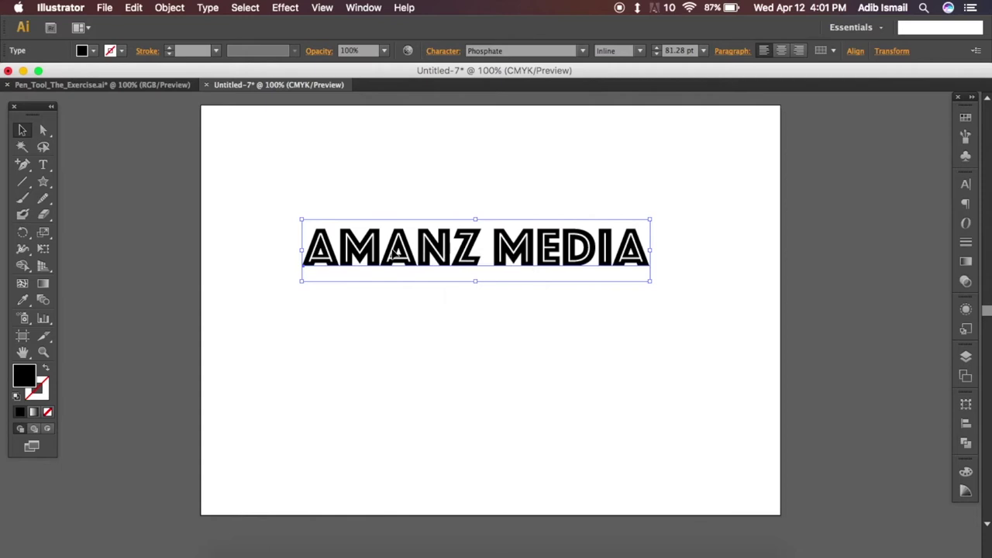
pyautogui.rightClick(392, 254)
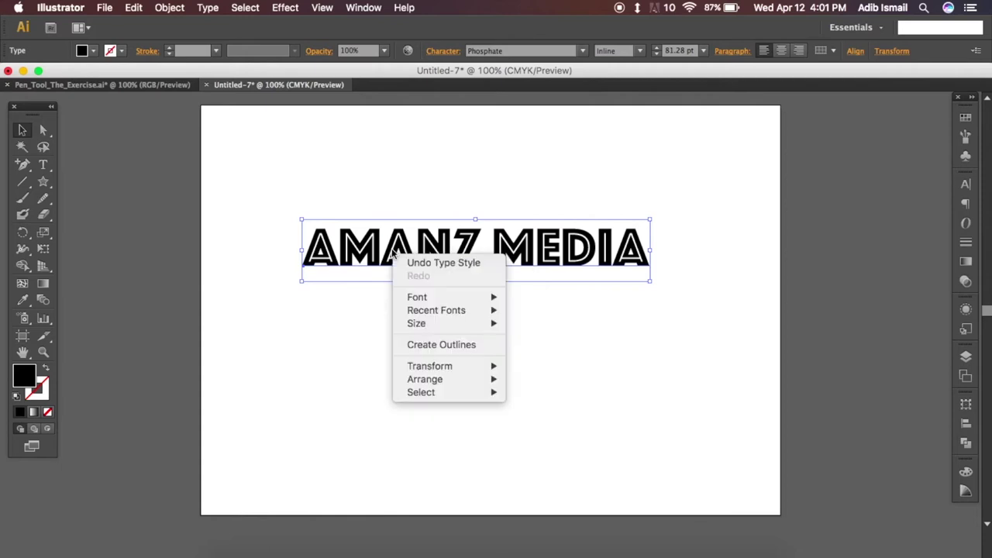
pyautogui.click(425, 345)
# Step: Try enlarging the outlined heading, then undo to keep its original size
pyautogui.moveTo(655, 272)
pyautogui.mouseDown()
pyautogui.moveTo(531, 164)
pyautogui.moveTo(783, 311)
pyautogui.mouseUp()
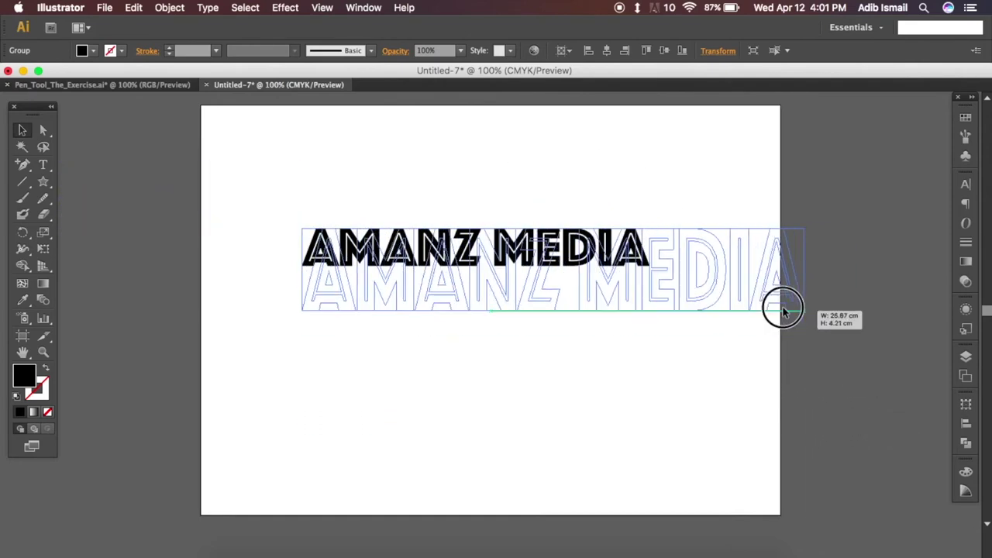
pyautogui.moveTo(783, 312); pyautogui.dragTo(802, 465)
pyautogui.moveTo(300, 224); pyautogui.dragTo(179, 157)
pyautogui.press('cmd+z')
pyautogui.press('cmd+z')
pyautogui.click(43, 129)
pyautogui.click(240, 147)
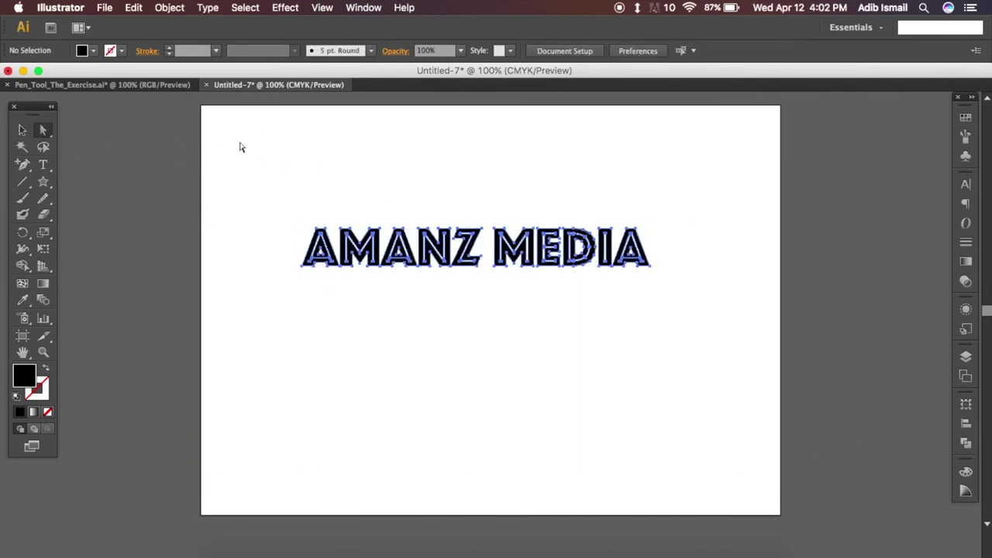
# Step: Drag anchors of the A letters, pull an M anchor into a spike, and select the Z's anchors
pyautogui.moveTo(316, 231)
pyautogui.mouseDown()
pyautogui.moveTo(279, 222)
pyautogui.moveTo(280, 209)
pyautogui.moveTo(305, 233)
pyautogui.mouseUp()
pyautogui.moveTo(396, 231)
pyautogui.mouseDown()
pyautogui.moveTo(382, 222)
pyautogui.moveTo(613, 231)
pyautogui.mouseUp()
pyautogui.moveTo(514, 252); pyautogui.dragTo(522, 172)
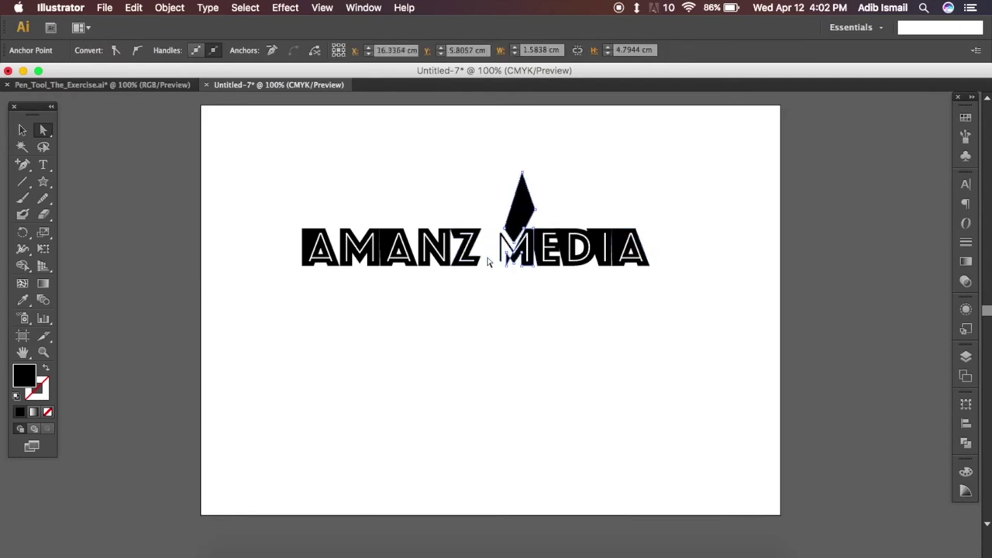
pyautogui.moveTo(486, 254)
pyautogui.mouseDown()
pyautogui.moveTo(451, 279)
pyautogui.moveTo(475, 319)
pyautogui.moveTo(448, 288)
pyautogui.moveTo(454, 321)
pyautogui.mouseUp()
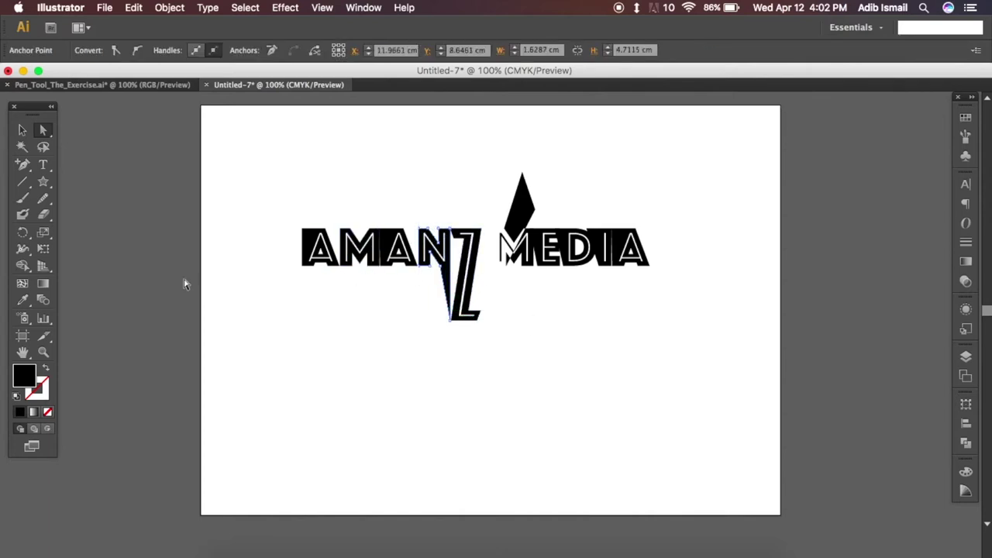
pyautogui.click(43, 352)
# Step: Pull the N's right-stem anchor into a spike and raise its top-left edge to match
pyautogui.moveTo(388, 221); pyautogui.dragTo(473, 267)
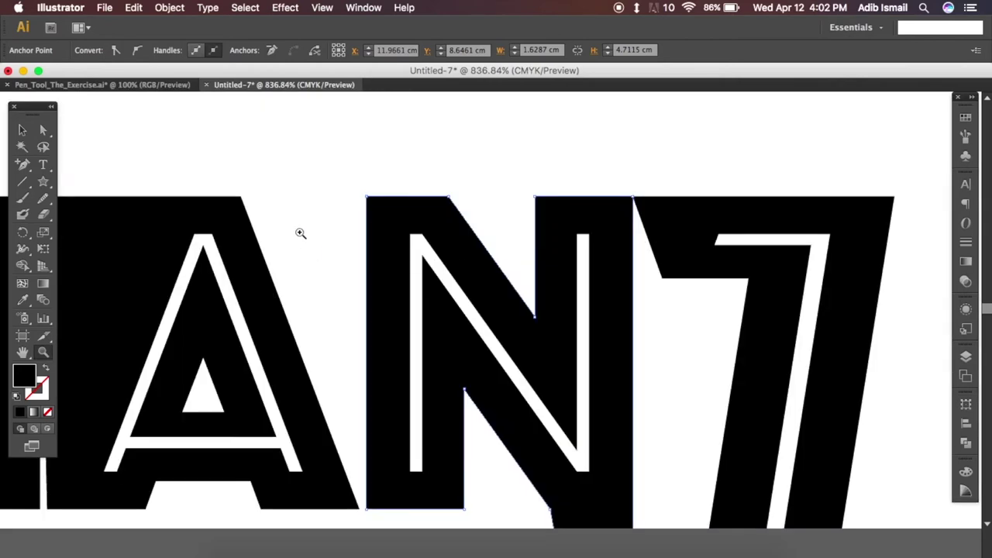
pyautogui.click(43, 129)
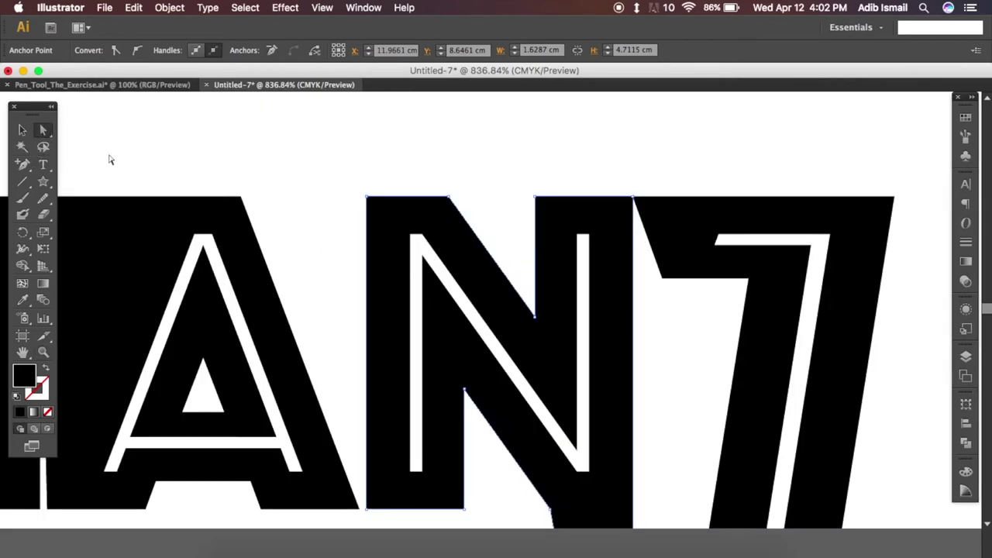
pyautogui.click(369, 199)
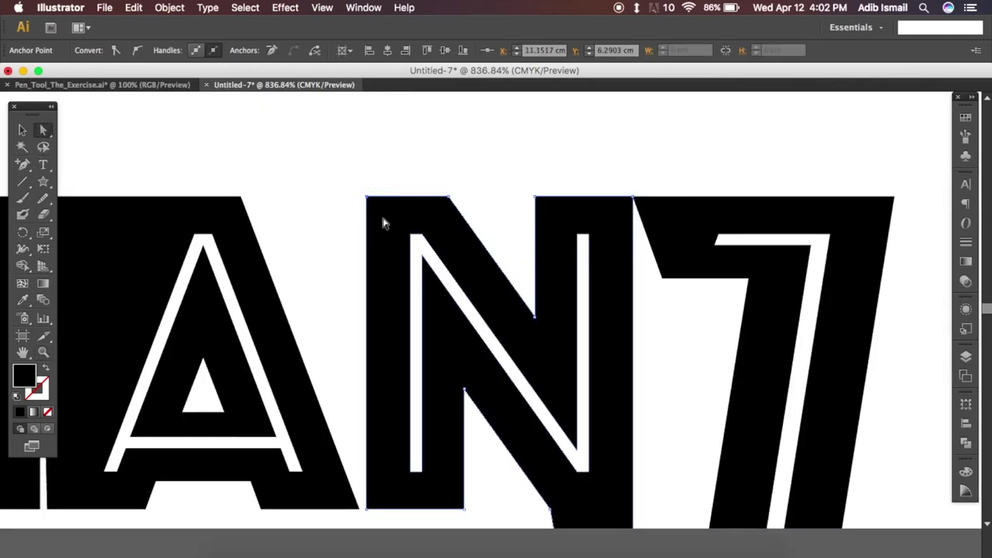
pyautogui.click(448, 198)
pyautogui.click(536, 198)
pyautogui.moveTo(537, 198); pyautogui.dragTo(494, 146)
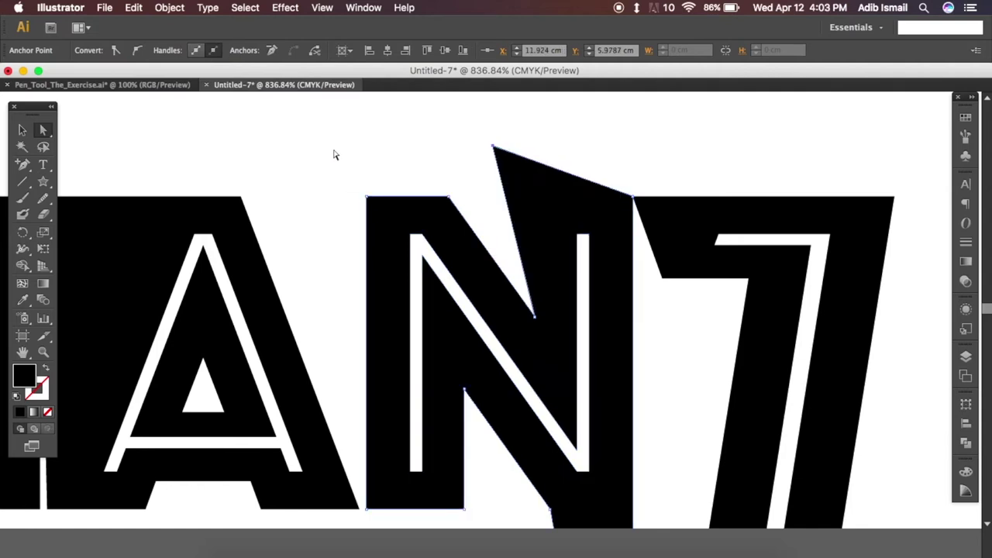
pyautogui.moveTo(335, 155); pyautogui.dragTo(465, 213)
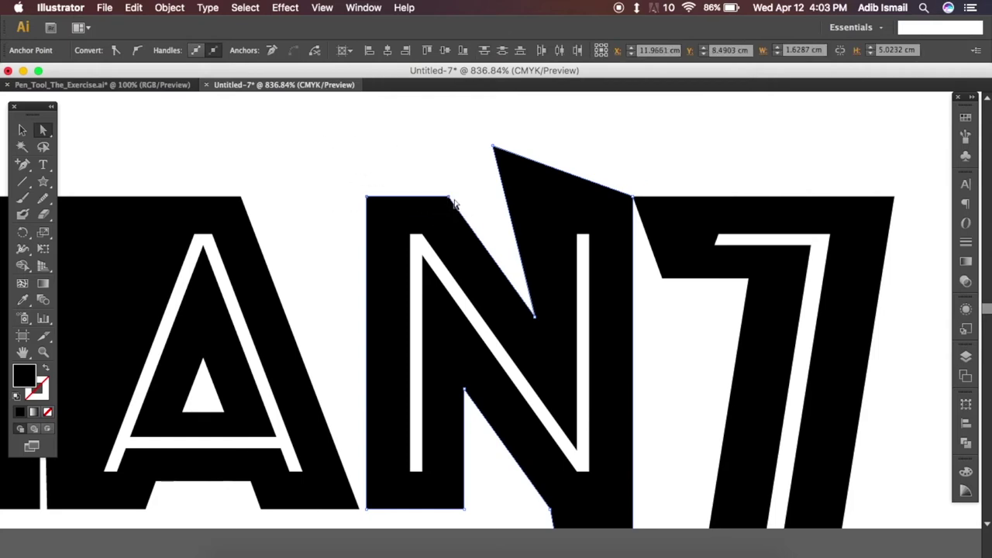
pyautogui.moveTo(432, 199); pyautogui.dragTo(430, 152)
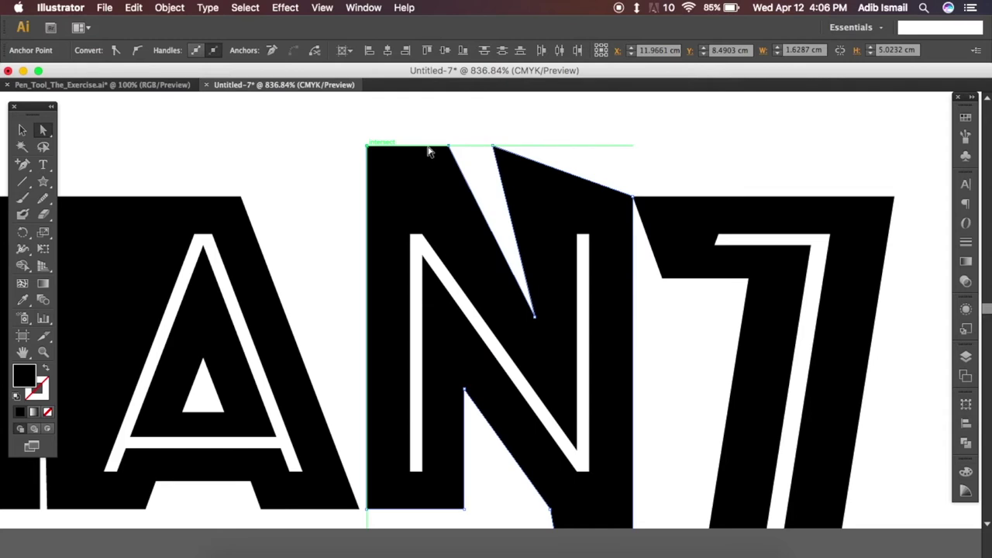
# Step: Zoom back out to view the whole AMANZ MEDIA artwork
pyautogui.click(44, 352)
pyautogui.keyDown('alt'); pyautogui.click(254, 328); pyautogui.keyUp('alt')
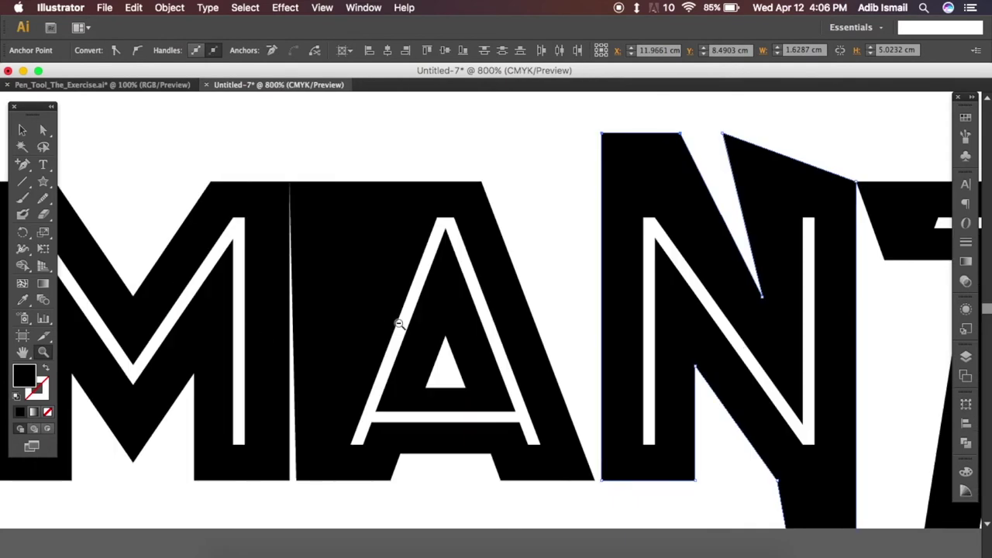
pyautogui.keyDown('alt'); pyautogui.click(399, 324); pyautogui.keyUp('alt')
pyautogui.keyDown('alt'); pyautogui.click(405, 331); pyautogui.keyUp('alt')
pyautogui.keyDown('alt'); pyautogui.click(414, 344); pyautogui.keyUp('alt')
pyautogui.keyDown('alt'); pyautogui.click(543, 295); pyautogui.keyUp('alt')
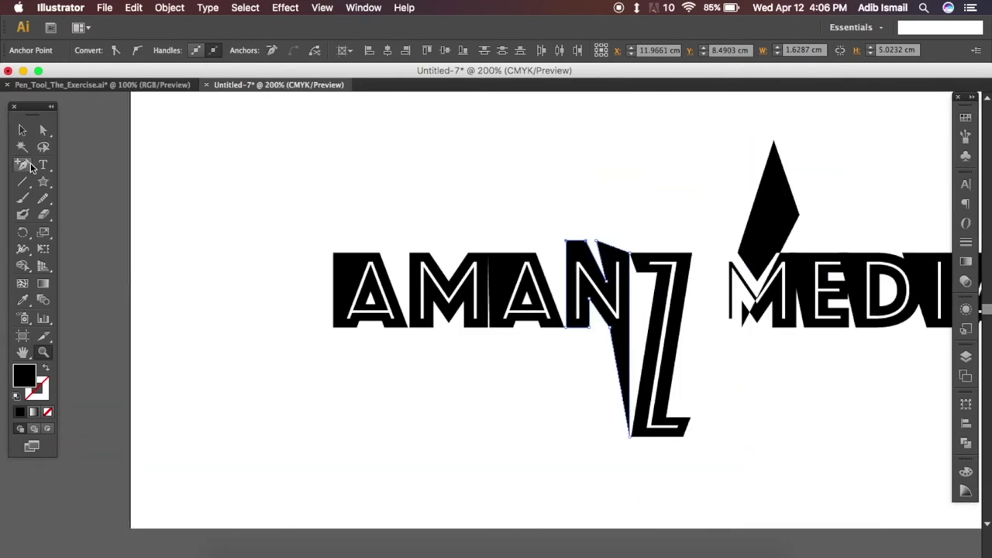
pyautogui.click(22, 129)
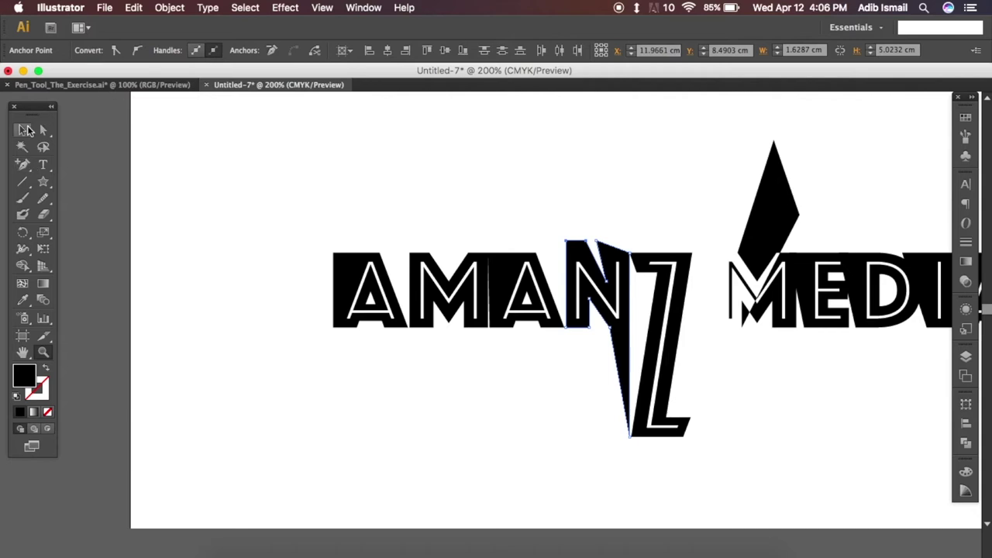
# Step: Delete the reshaped artwork and type a fresh AMANZ MEDIA, scaled to about 77 pt
pyautogui.moveTo(177, 156); pyautogui.dragTo(950, 364)
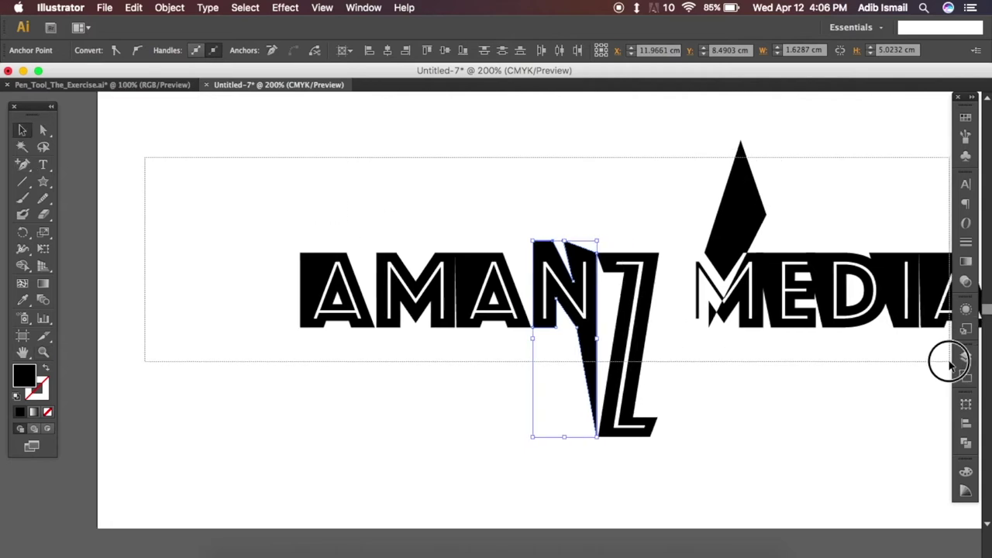
pyautogui.moveTo(950, 364); pyautogui.dragTo(891, 359)
pyautogui.press('Delete')
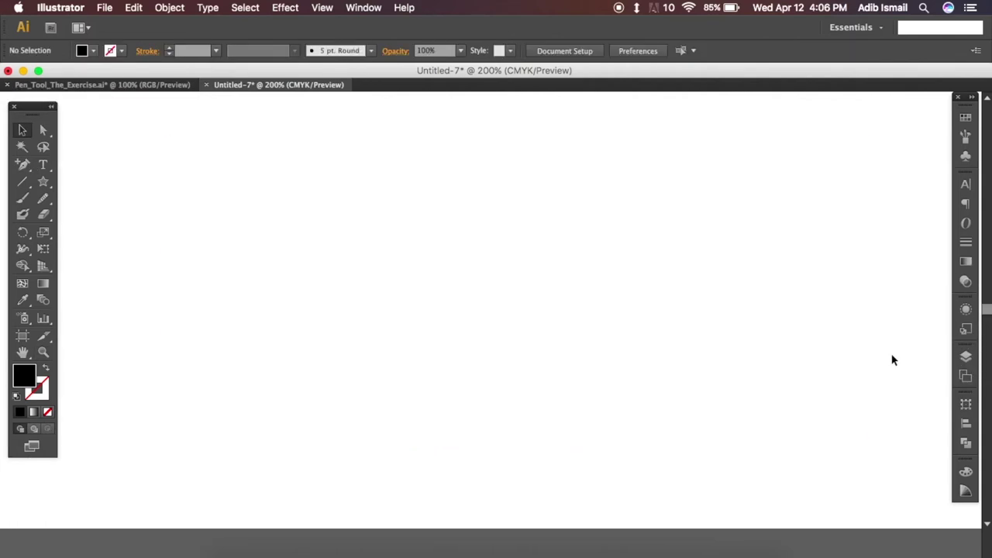
pyautogui.click(43, 164)
pyautogui.click(279, 210)
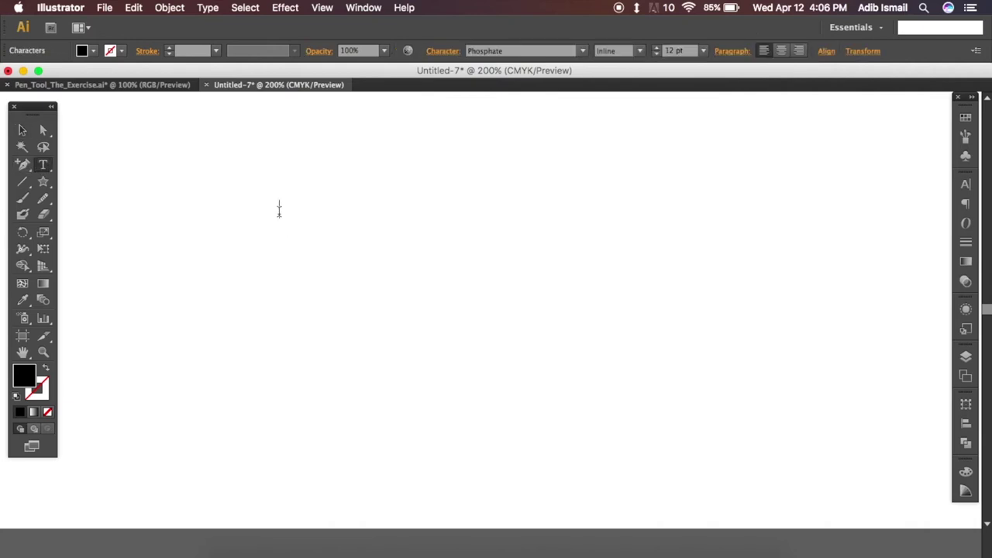
pyautogui.write('AMANZ MEDIA')
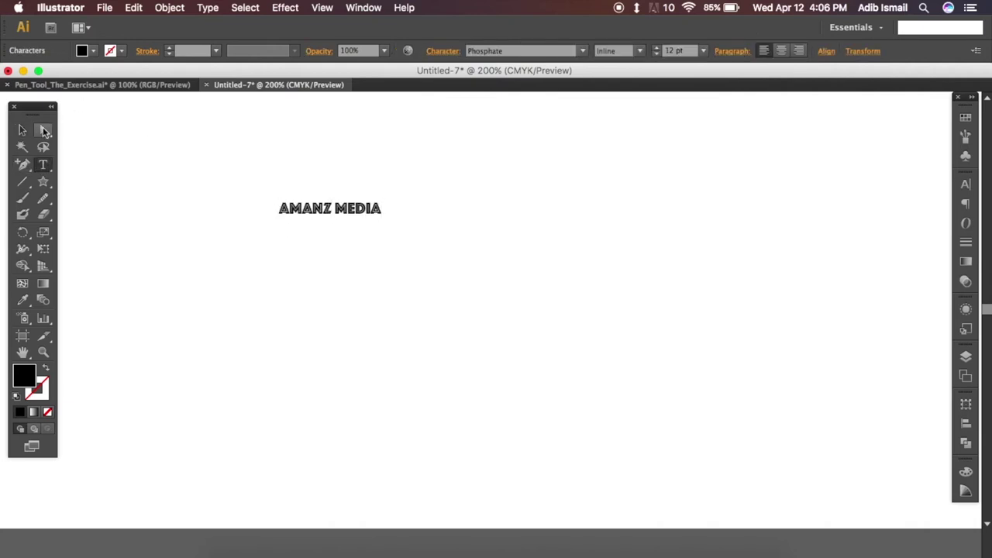
pyautogui.click(22, 130)
pyautogui.moveTo(385, 221)
pyautogui.mouseDown()
pyautogui.moveTo(463, 255)
pyautogui.moveTo(656, 308)
pyautogui.mouseUp()
# Step: Duplicate AMANZ MEDIA twice downward to stack three lines
pyautogui.hscroll(-5, 471, 259)
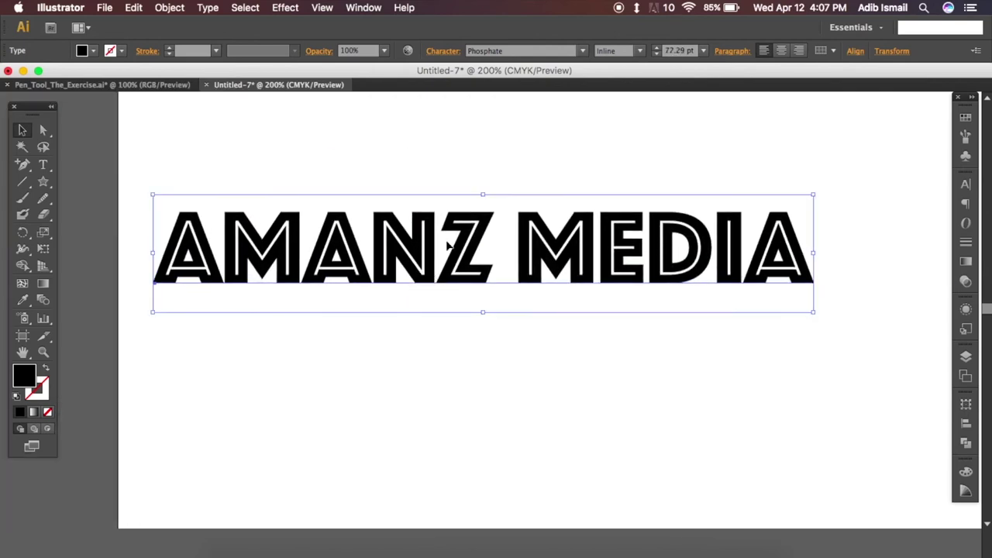
pyautogui.hotkey('ctrl', 'shift', 'a')
pyautogui.keyDown('alt'); pyautogui.moveTo(448, 246); pyautogui.dragTo(480, 399); pyautogui.keyUp('alt')
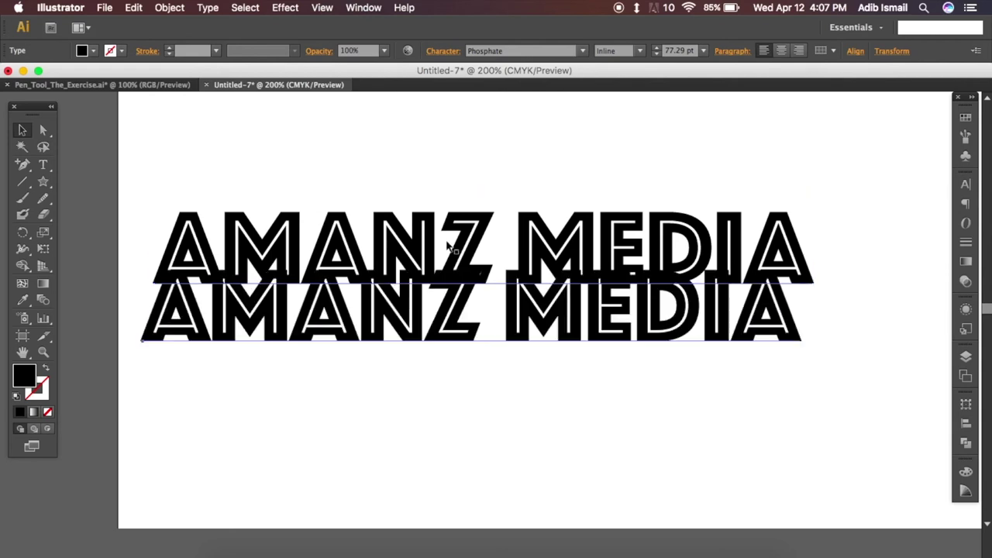
pyautogui.press('Delete')
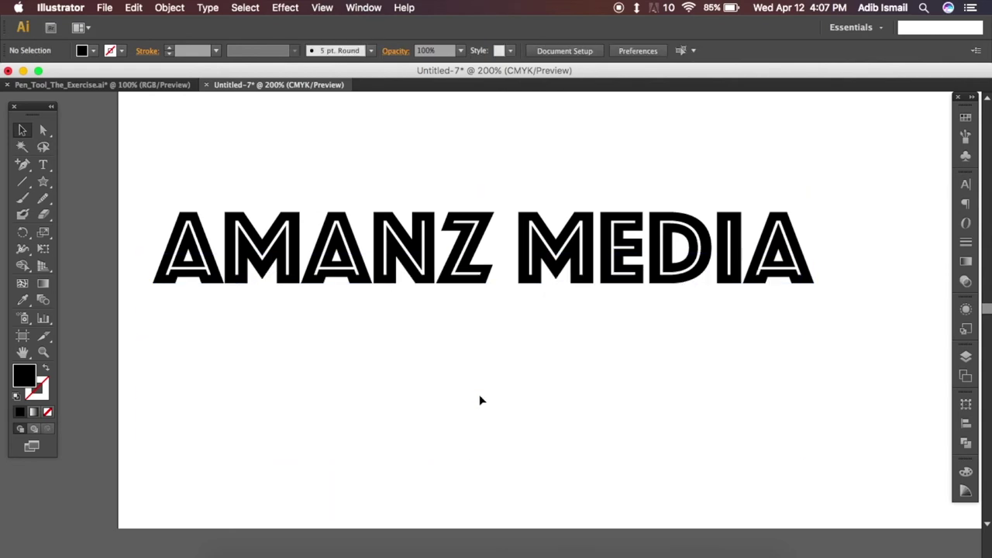
pyautogui.click(402, 253)
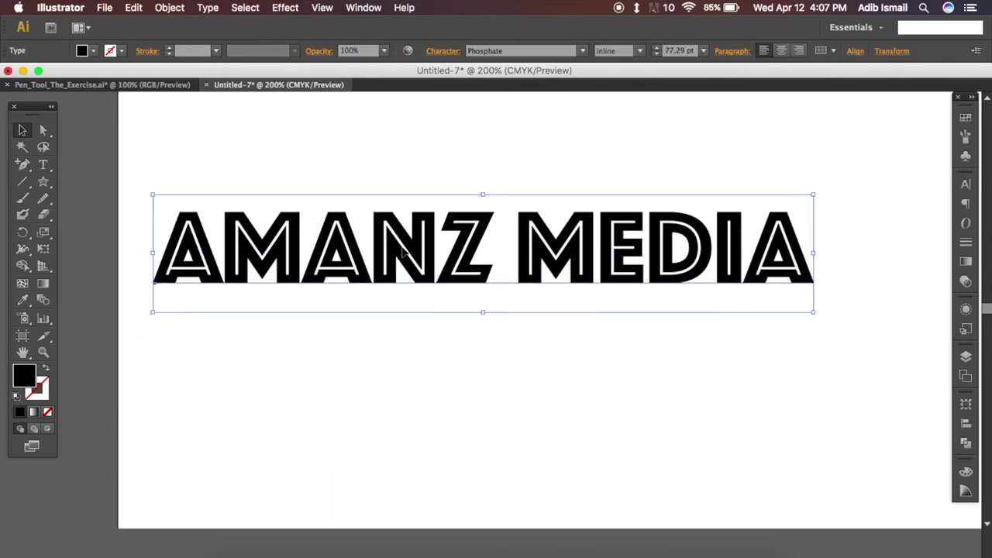
pyautogui.click(407, 245)
pyautogui.moveTo(407, 245); pyautogui.dragTo(426, 374)
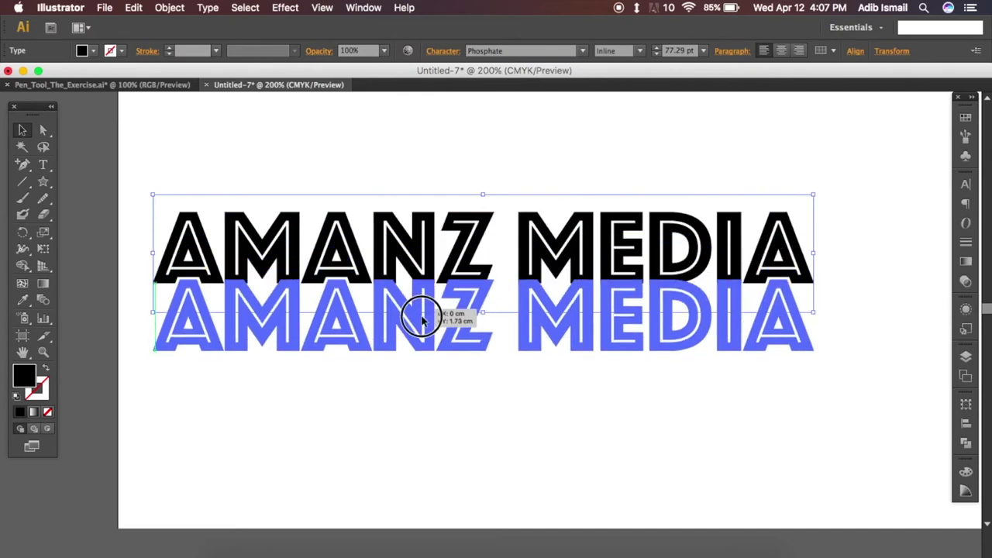
pyautogui.moveTo(425, 374); pyautogui.dragTo(432, 459)
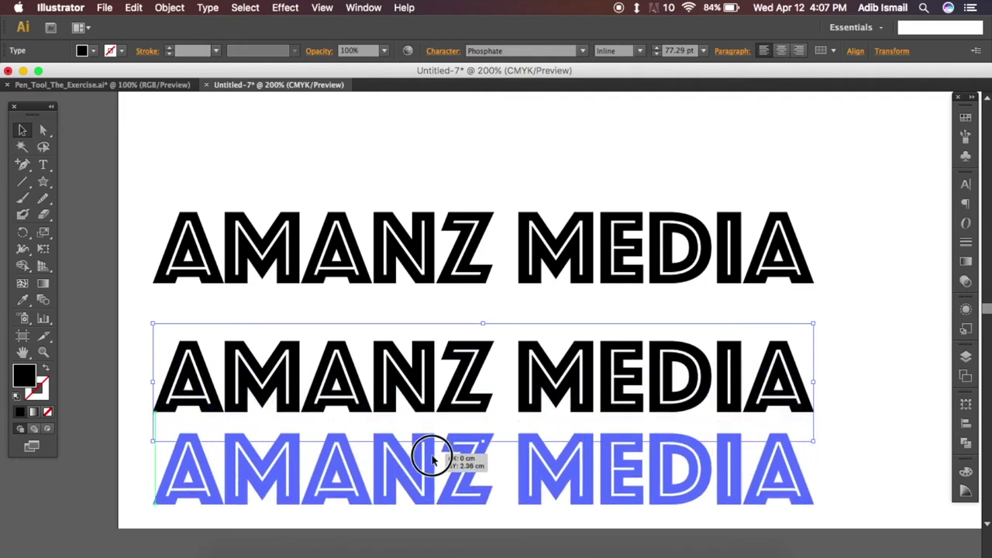
pyautogui.moveTo(432, 459); pyautogui.dragTo(432, 467)
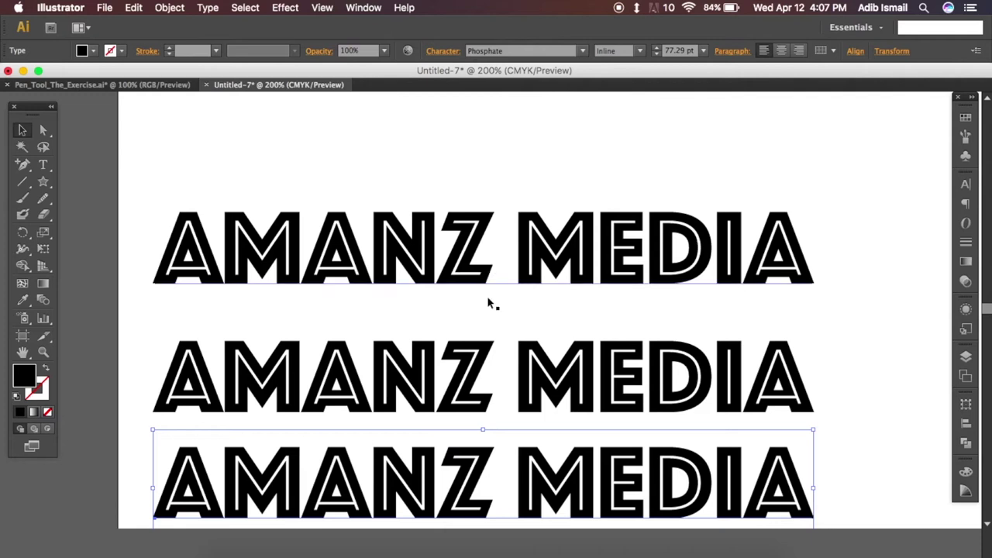
# Step: Delete the Z from the middle line so it reads AMAN MEDIA
pyautogui.press('t')
pyautogui.click(493, 372)
pyautogui.press('BackSpace')
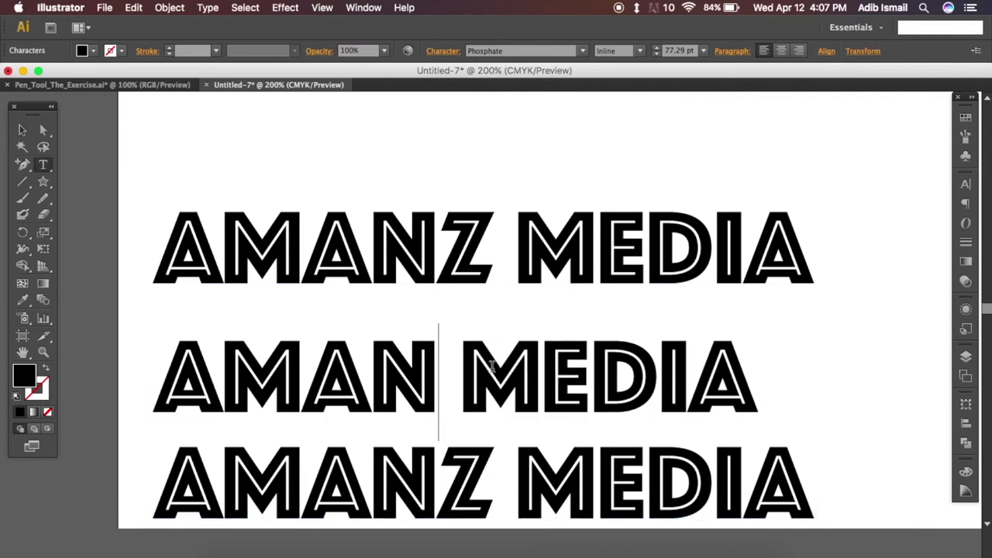
pyautogui.click(21, 130)
pyautogui.click(382, 240)
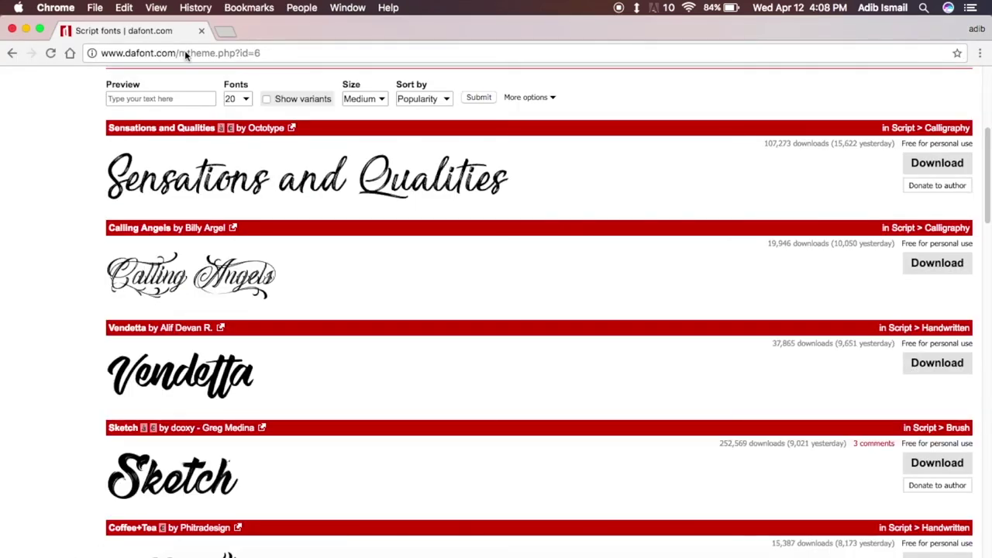
# Step: Browse dafont.com and open the Script font category
pyautogui.scroll(-1, 310, 256)
pyautogui.scroll(5, 341, 271)
pyautogui.scroll(-3, 388, 264)
pyautogui.scroll(3, 449, 263)
pyautogui.click(642, 223)
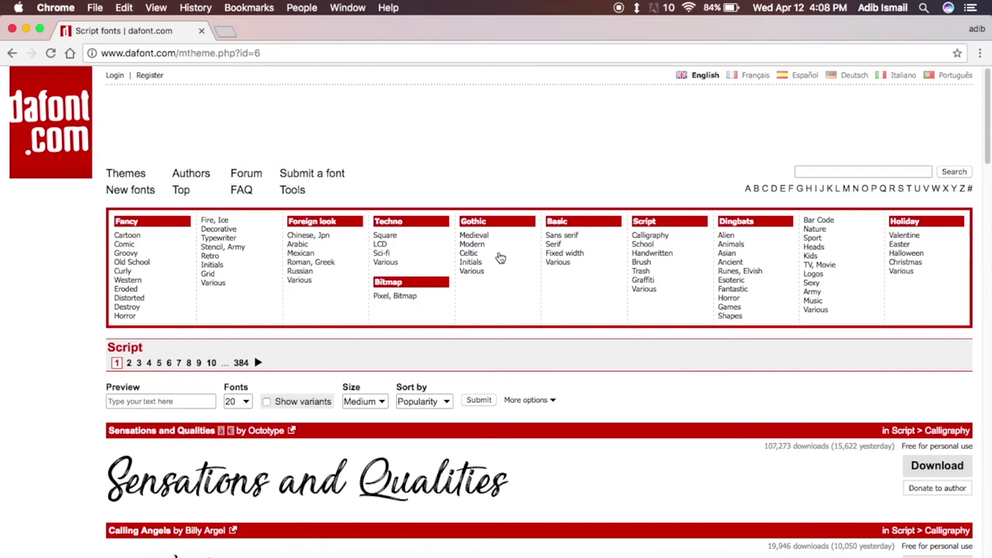
# Step: Download the Sketch font zip and unpack it from the Downloads stack
pyautogui.scroll(-1, 500, 258)
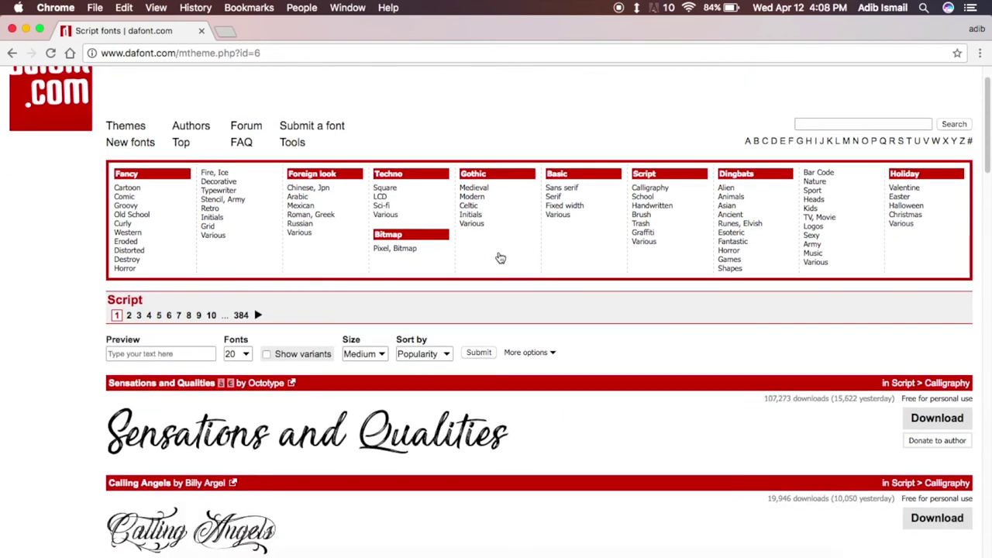
pyautogui.scroll(-3, 501, 258)
pyautogui.scroll(-1, 501, 258)
pyautogui.scroll(-3, 501, 258)
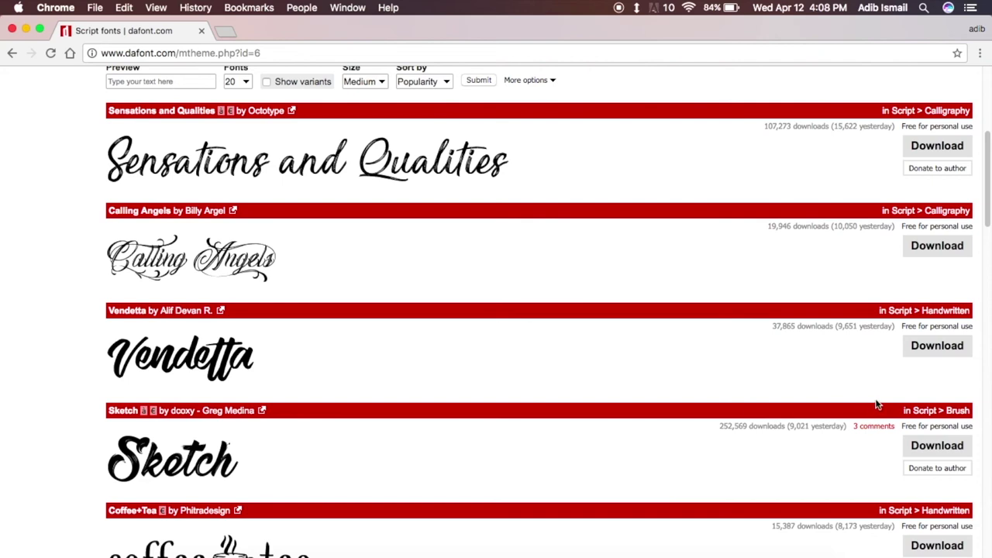
pyautogui.click(934, 447)
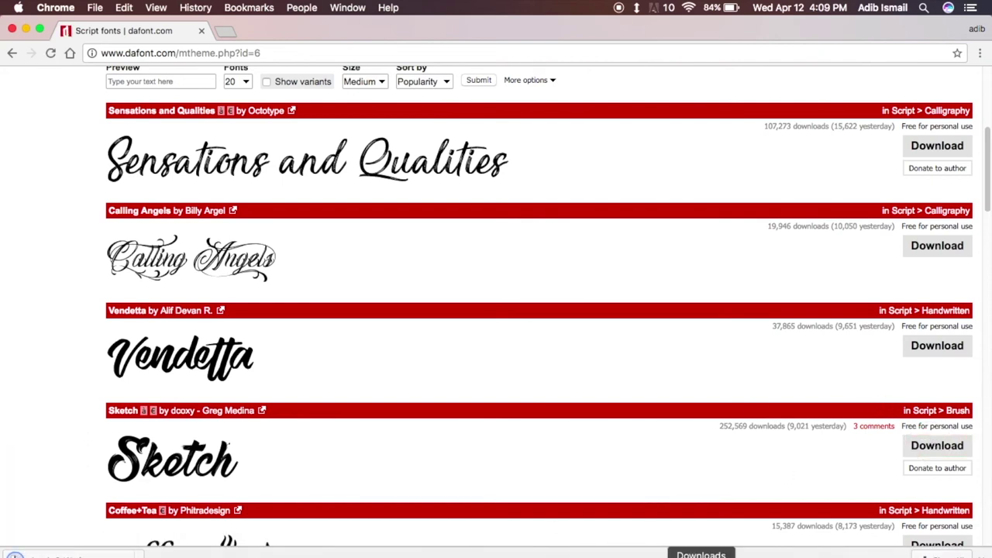
pyautogui.click(704, 552)
pyautogui.click(645, 454)
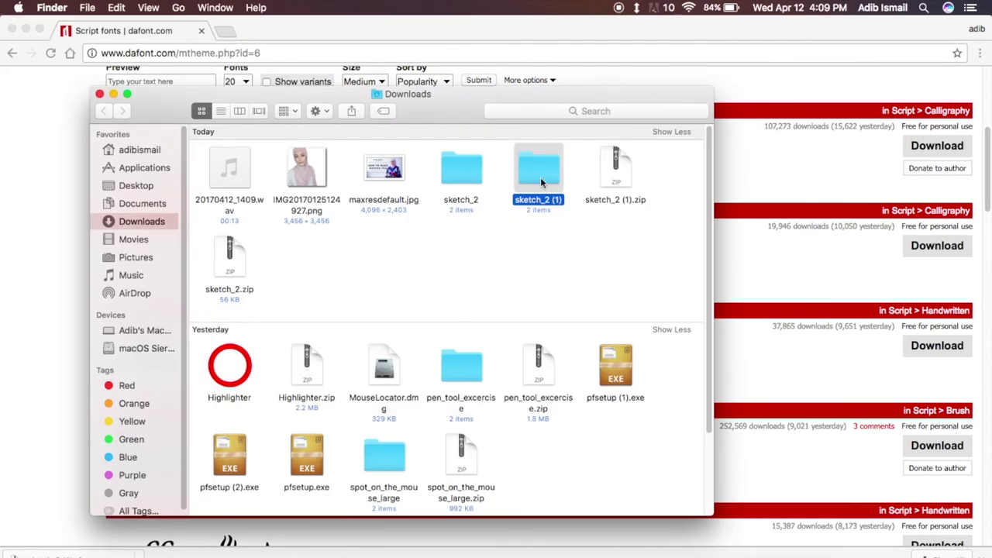
# Step: Install Sketch.ttf from the sketch_2 folder via Font Book, then return to Illustrator
pyautogui.doubleClick(540, 175)
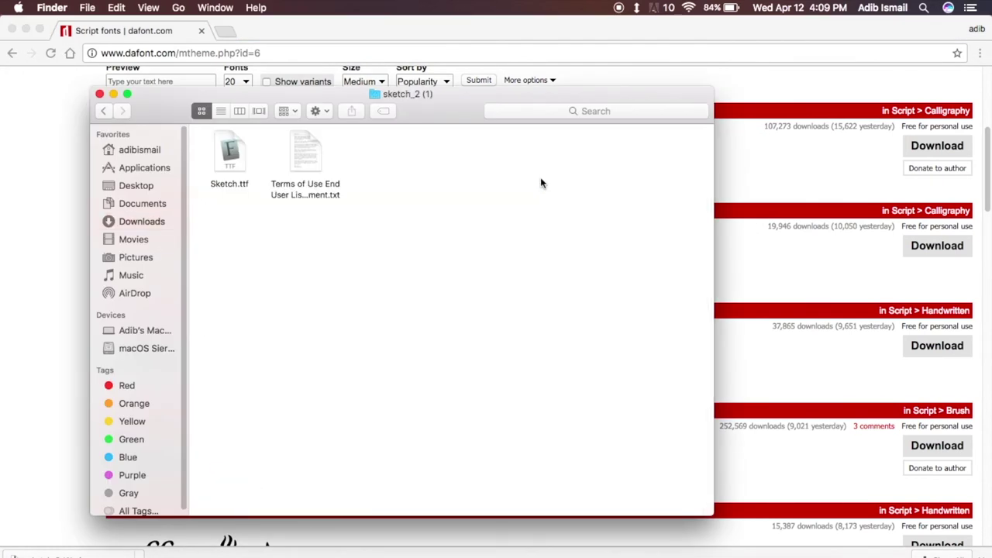
pyautogui.doubleClick(248, 155)
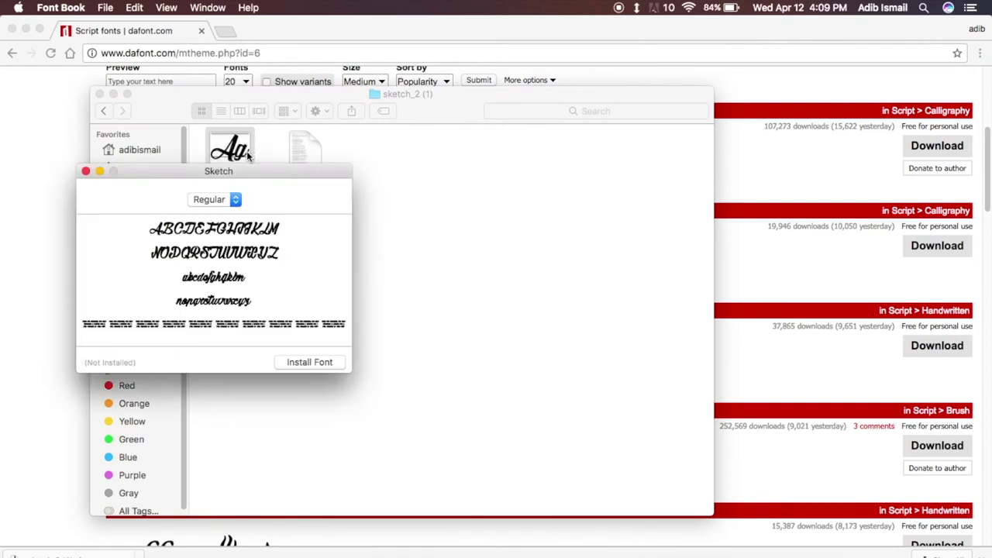
pyautogui.click(320, 364)
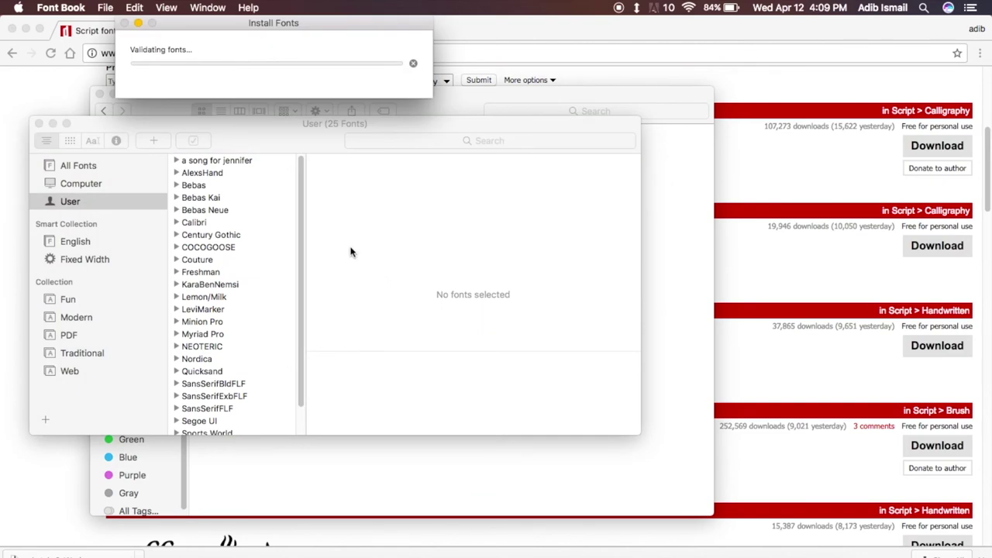
pyautogui.click(38, 123)
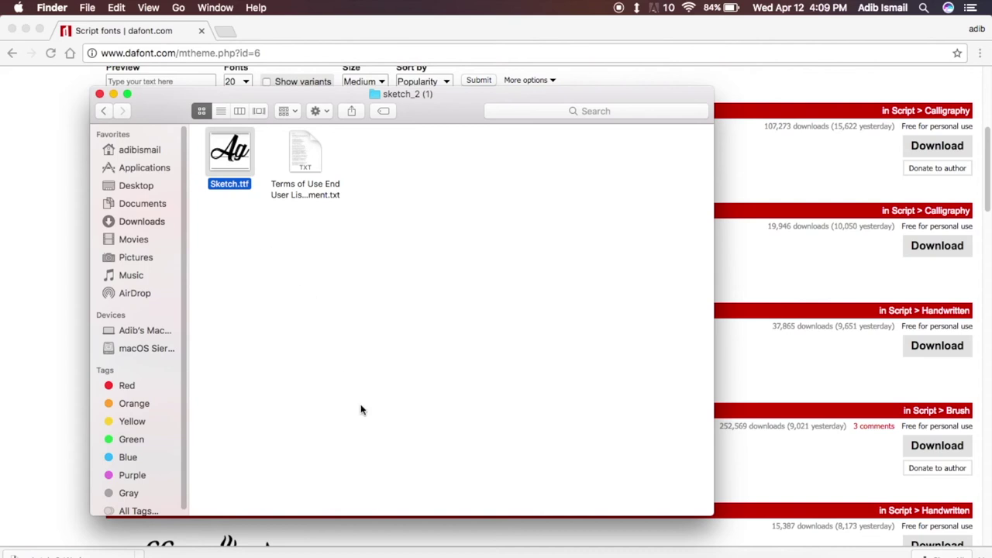
pyautogui.click(527, 552)
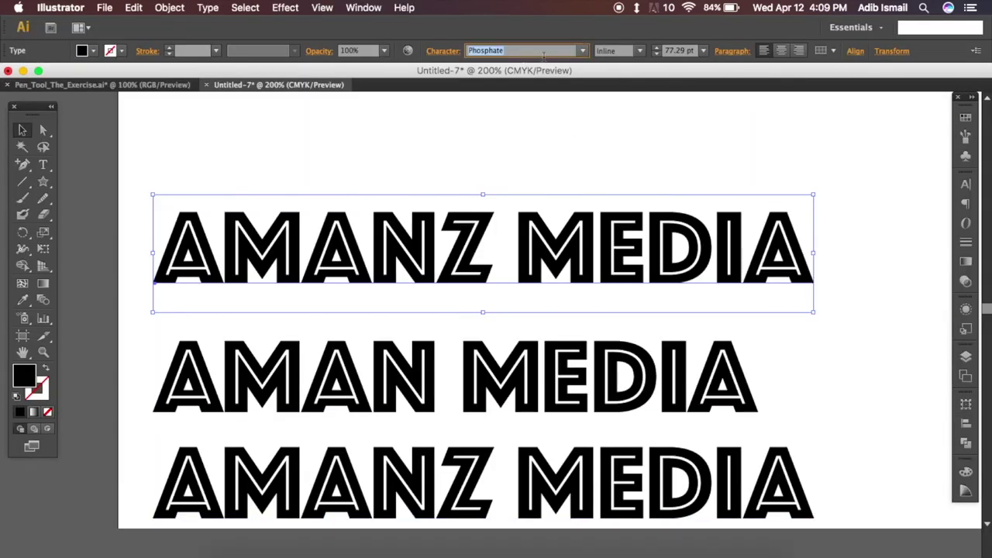
# Step: Set the middle AMAN MEDIA line in the Sketch script font at 77.29 pt
pyautogui.doubleClick(457, 204)
pyautogui.click(458, 379)
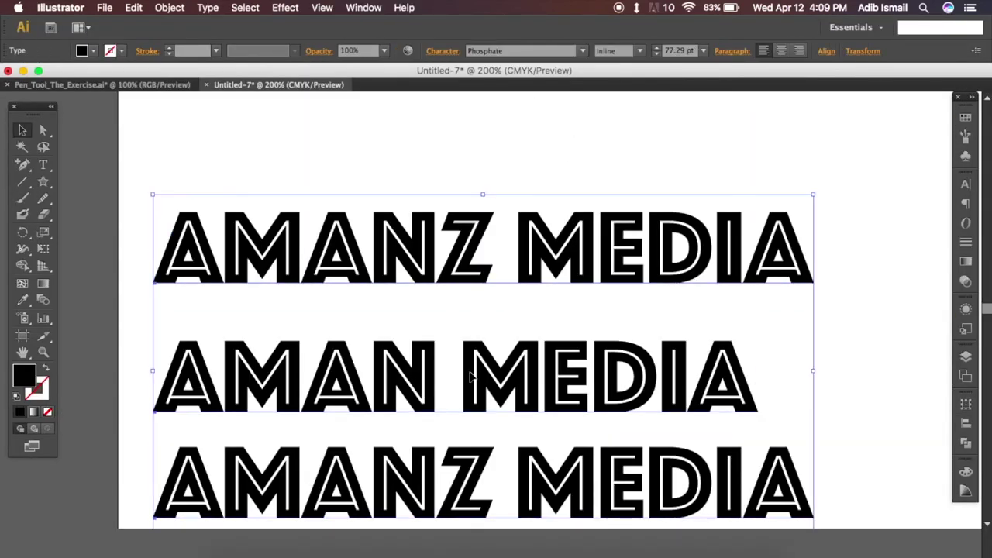
pyautogui.hotkey('ctrl', 'a')
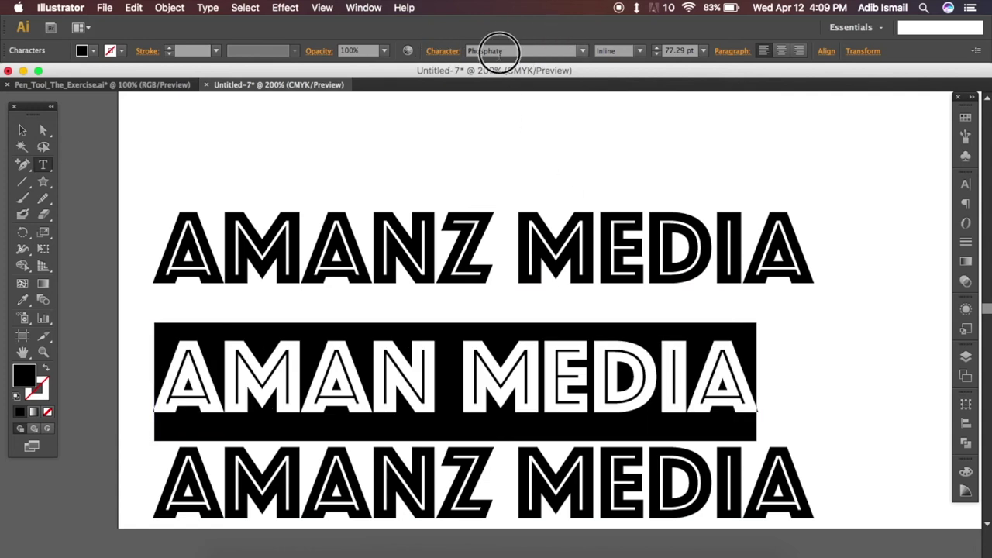
pyautogui.click(470, 50)
pyautogui.write('Sketch')
pyautogui.press('Return')
pyautogui.press('Escape')
# Step: Delete the block-letter lines and move the script line to the page middle
pyautogui.moveTo(439, 395)
pyautogui.mouseDown()
pyautogui.moveTo(440, 245)
pyautogui.moveTo(549, 183)
pyautogui.mouseUp()
pyautogui.click(543, 372)
pyautogui.click(465, 480)
pyautogui.press('Delete')
pyautogui.click(43, 352)
pyautogui.keyDown('alt'); pyautogui.click(398, 347); pyautogui.keyUp('alt')
pyautogui.keyDown('alt'); pyautogui.click(481, 308); pyautogui.keyUp('alt')
pyautogui.press('v')
pyautogui.moveTo(415, 222); pyautogui.dragTo(441, 310)
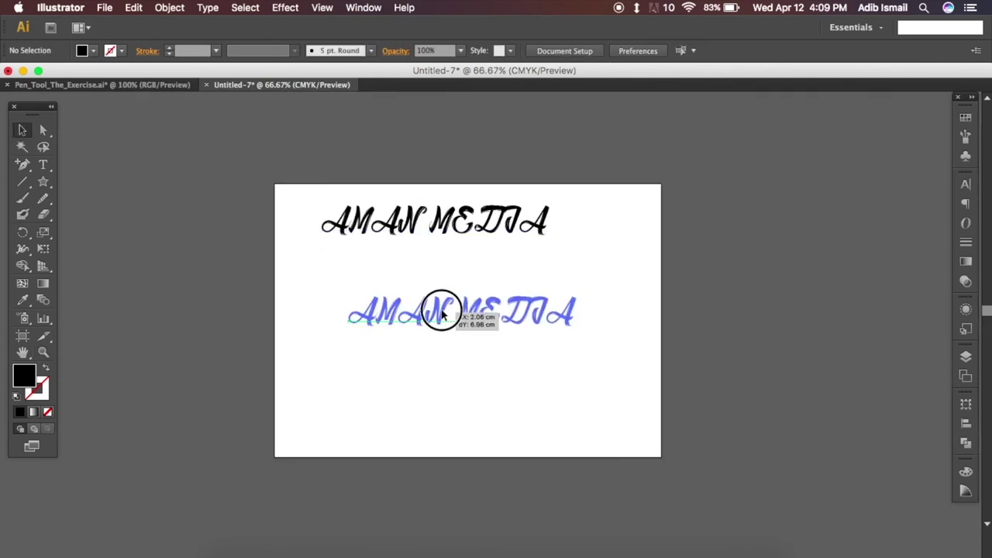
# Step: Retype the script text as 'Amanz Media'
pyautogui.doubleClick(442, 311)
pyautogui.press('super+a')
pyautogui.write('Amanz me')
pyautogui.press('BackSpace')
pyautogui.write('M')
pyautogui.press('BackSpace')
pyautogui.press('BackSpace')
pyautogui.write('Media')
# Step: Draw a black-filled circle to the right of the Amanz Media title
pyautogui.click(43, 351)
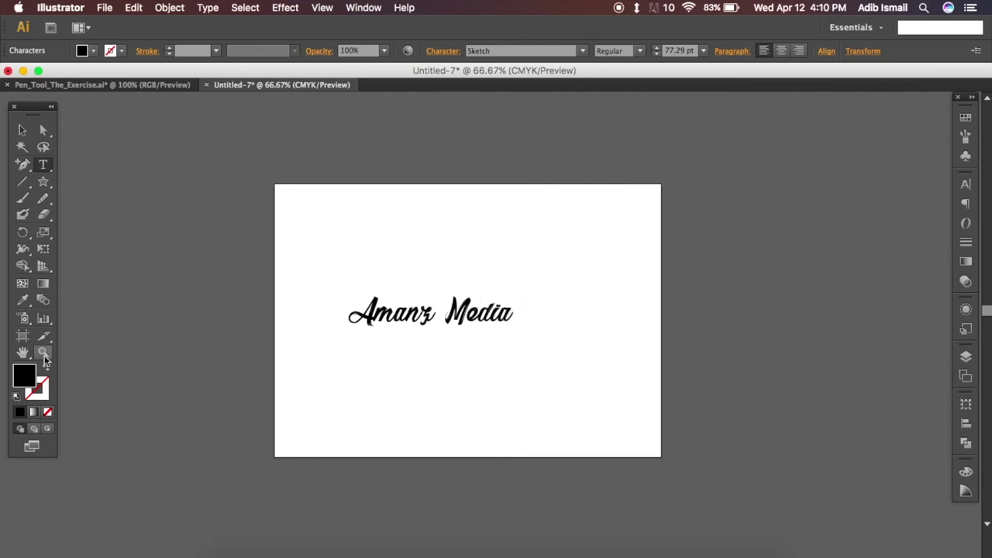
pyautogui.moveTo(256, 283); pyautogui.dragTo(657, 422)
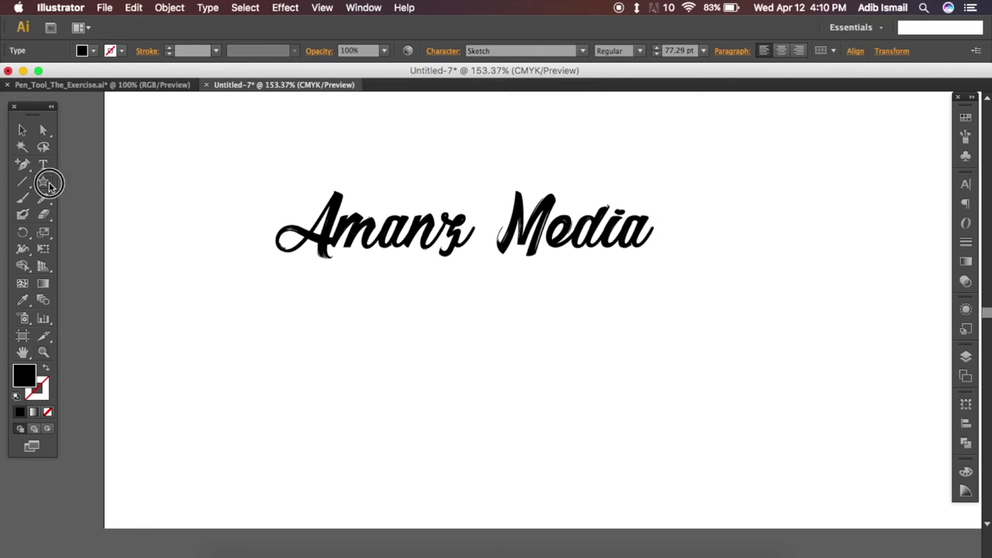
pyautogui.moveTo(45, 183); pyautogui.dragTo(91, 215)
pyautogui.click(43, 352)
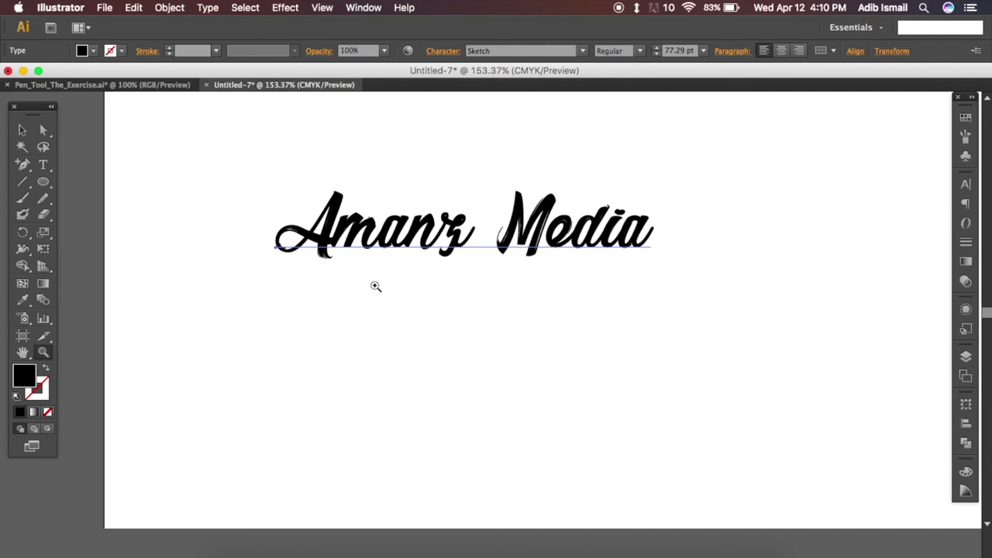
pyautogui.keyDown('alt'); pyautogui.click(375, 286); pyautogui.keyUp('alt')
pyautogui.click(44, 182)
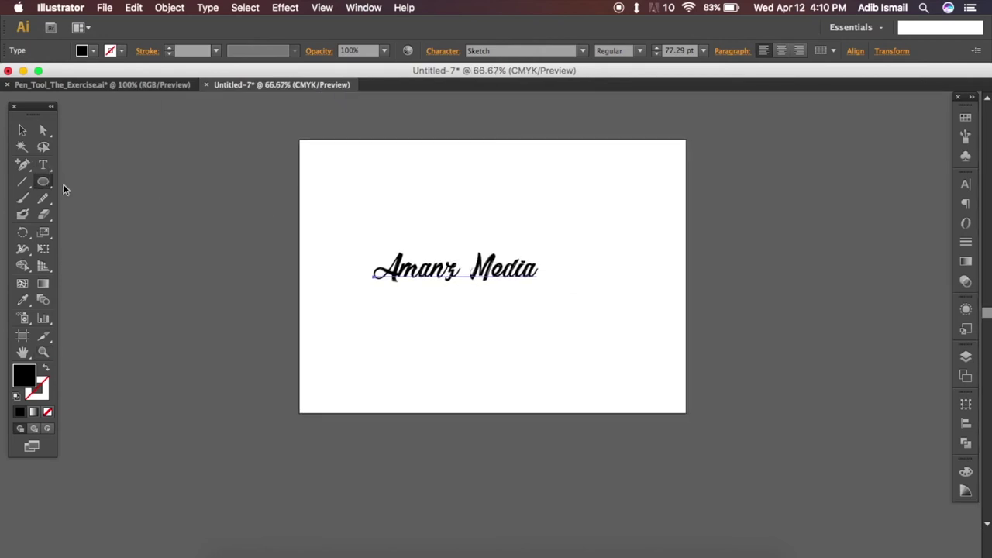
pyautogui.moveTo(539, 181); pyautogui.dragTo(643, 297)
# Step: Zoom in on the new circle and type AMANZ MEDIA SDN BHD along its top edge
pyautogui.click(44, 352)
pyautogui.click(543, 283)
pyautogui.click(555, 223)
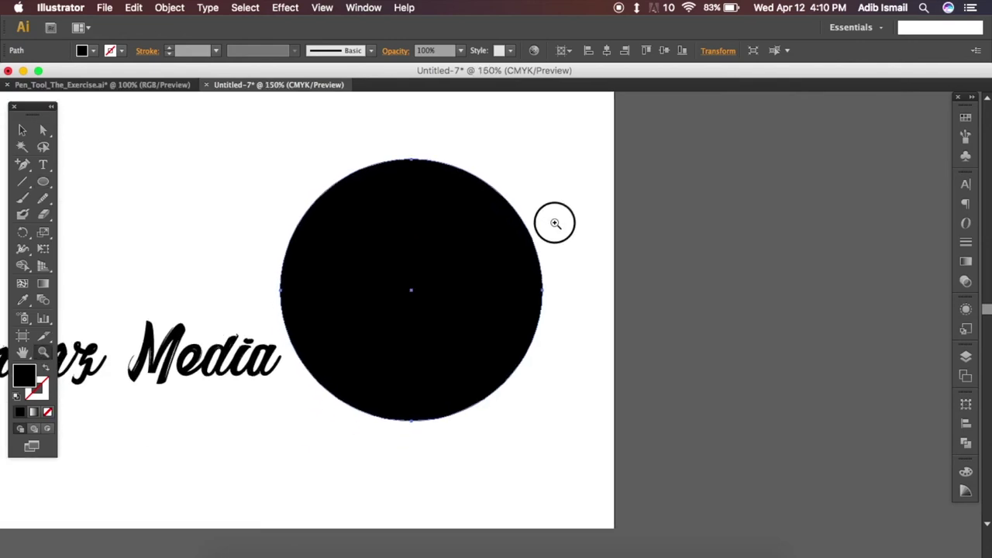
pyautogui.click(45, 165)
pyautogui.moveTo(47, 168); pyautogui.dragTo(87, 200)
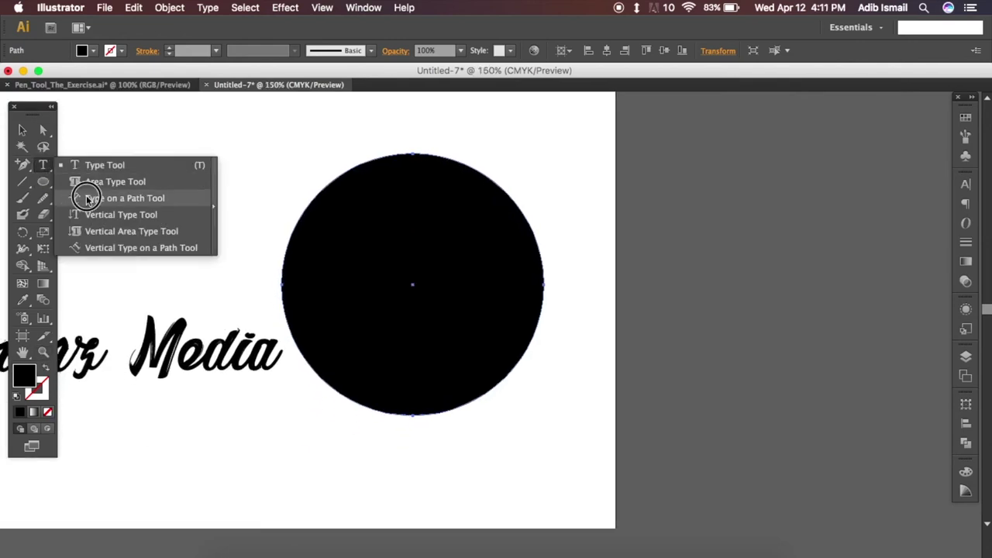
pyautogui.click(87, 198)
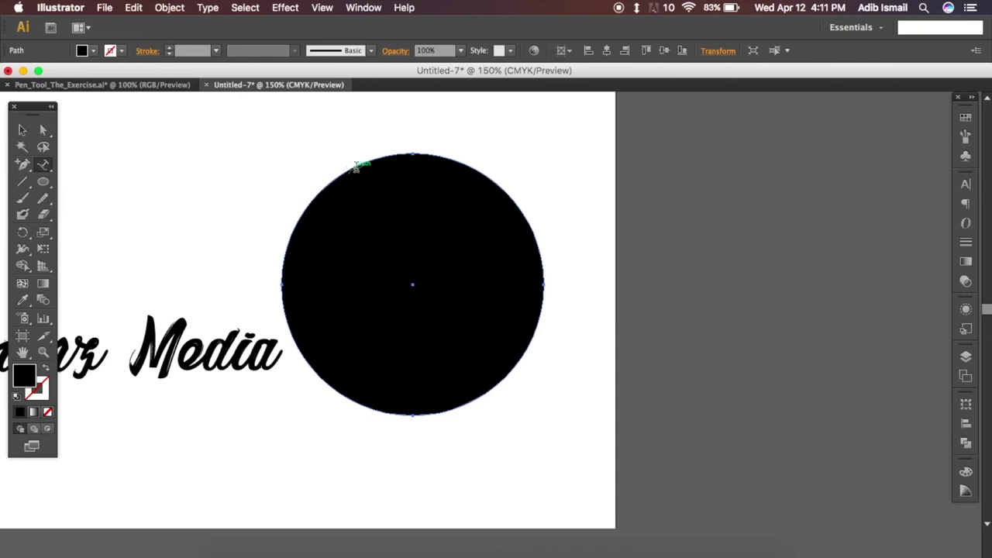
pyautogui.click(356, 165)
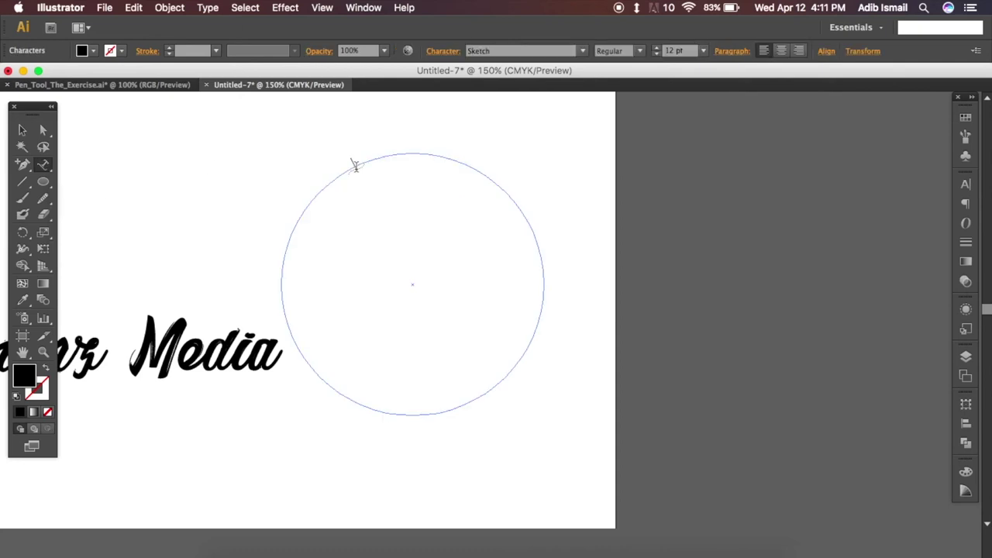
pyautogui.write('AMANZ MEDIA SDN BHD')
# Step: Set the circle's path text in Myriad Bold
pyautogui.hotkey('ctrl', 'a')
pyautogui.click(533, 51)
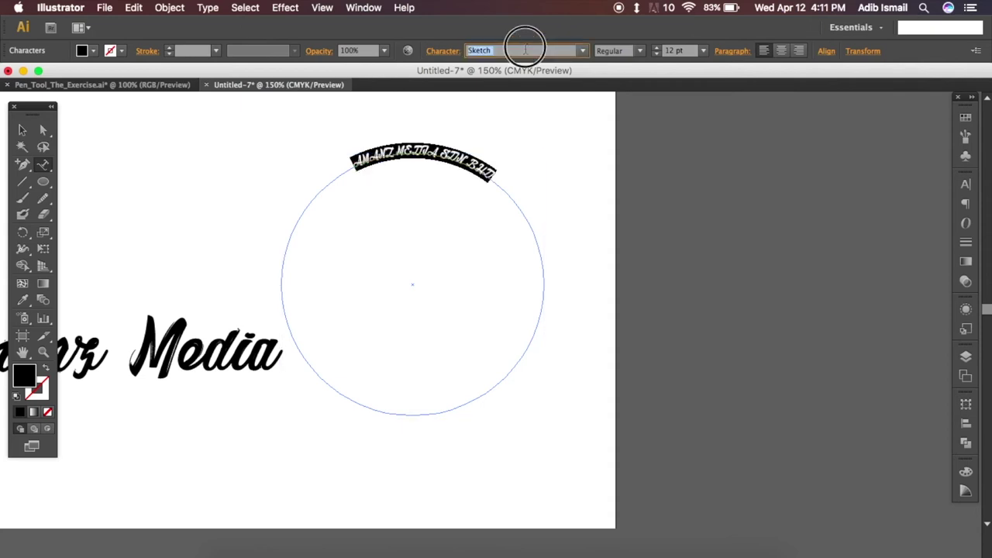
pyautogui.write('Myriad')
pyautogui.click(641, 51)
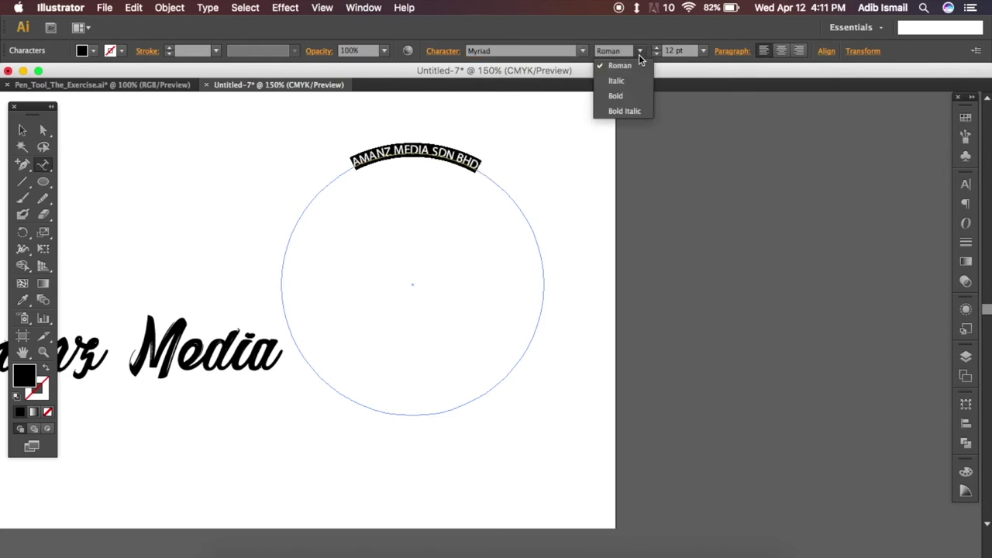
pyautogui.click(620, 96)
pyautogui.click(24, 129)
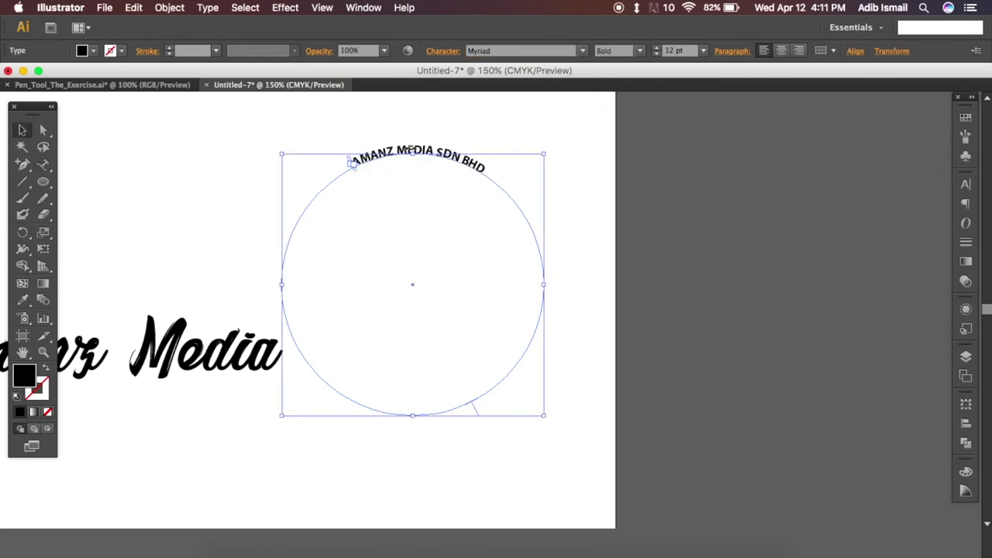
# Step: Centre-align the AMANZ MEDIA SDN BHD path text
pyautogui.doubleClick(402, 151)
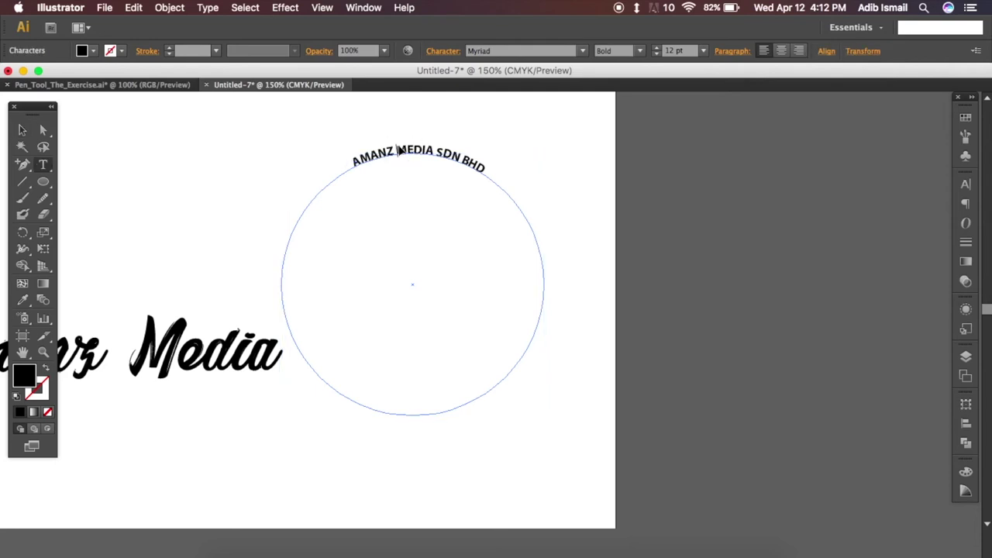
pyautogui.press('super+a')
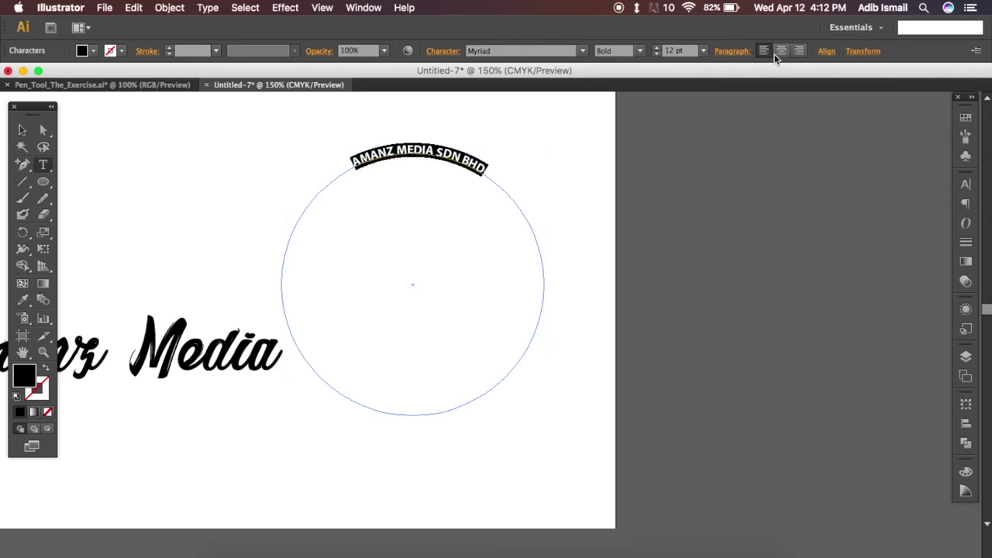
pyautogui.click(781, 54)
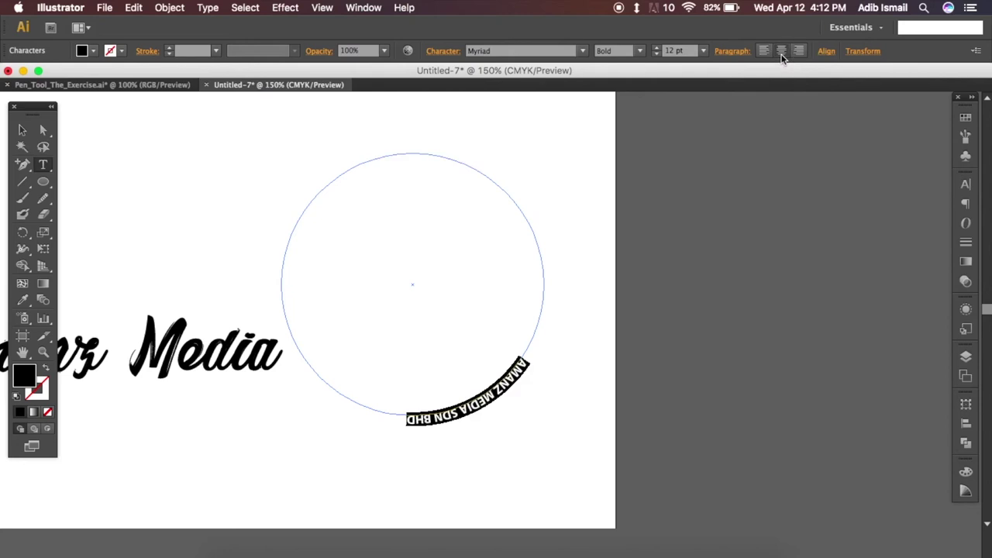
pyautogui.press('Escape')
# Step: Drag the path text back so it sits centred over the circle's top
pyautogui.click(481, 420)
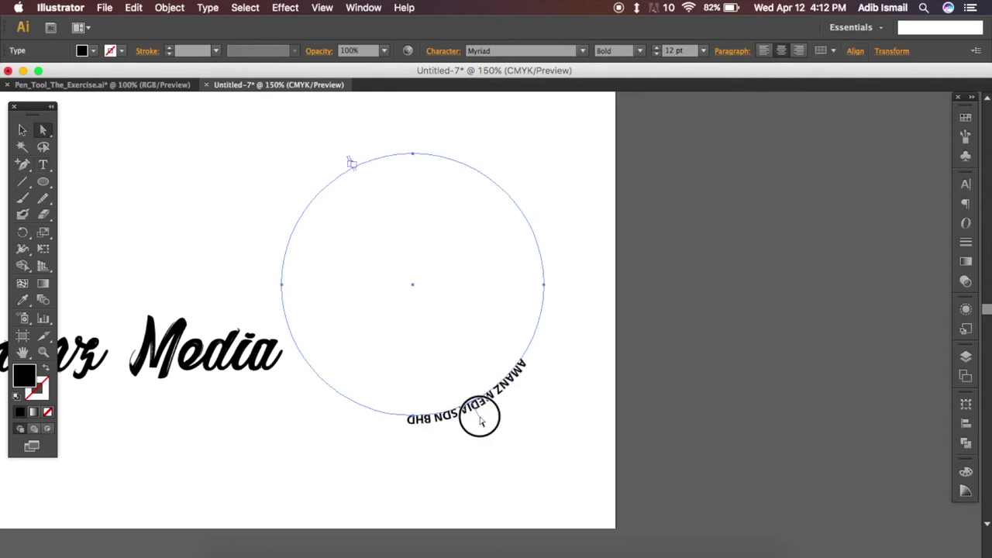
pyautogui.moveTo(481, 421)
pyautogui.mouseDown()
pyautogui.moveTo(500, 394)
pyautogui.moveTo(487, 176)
pyautogui.moveTo(452, 142)
pyautogui.moveTo(372, 155)
pyautogui.moveTo(547, 219)
pyautogui.moveTo(485, 98)
pyautogui.moveTo(435, 159)
pyautogui.moveTo(418, 152)
pyautogui.mouseUp()
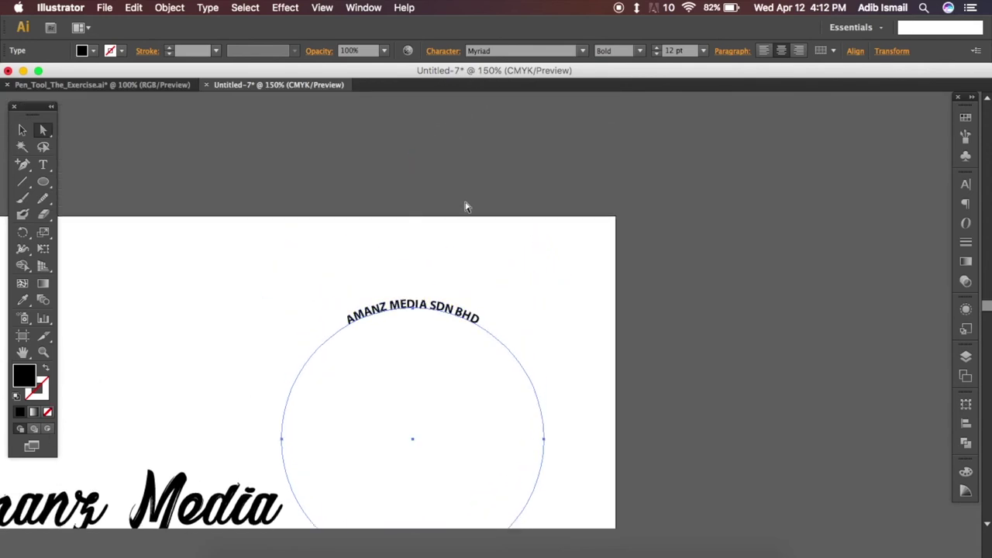
pyautogui.scroll(-3, 465, 206)
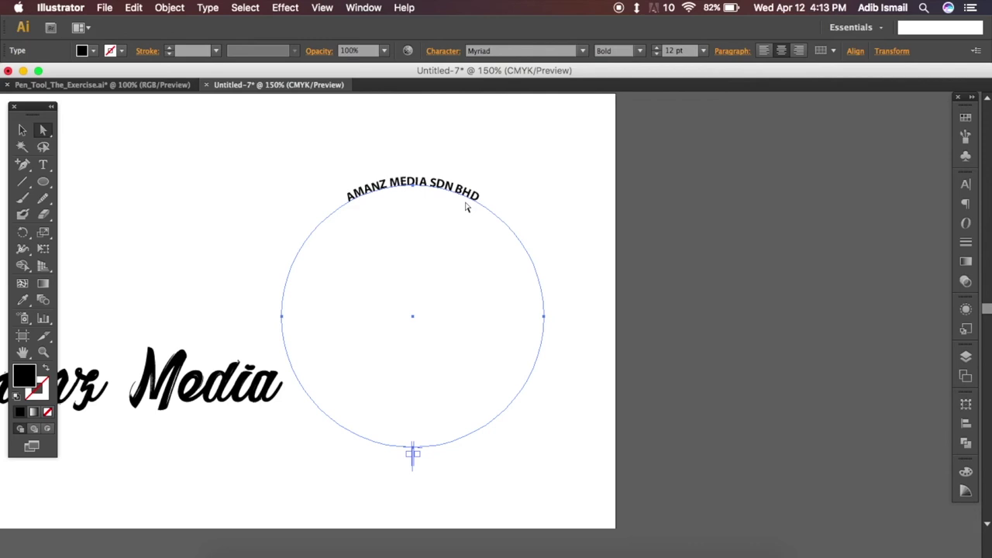
pyautogui.click(415, 180)
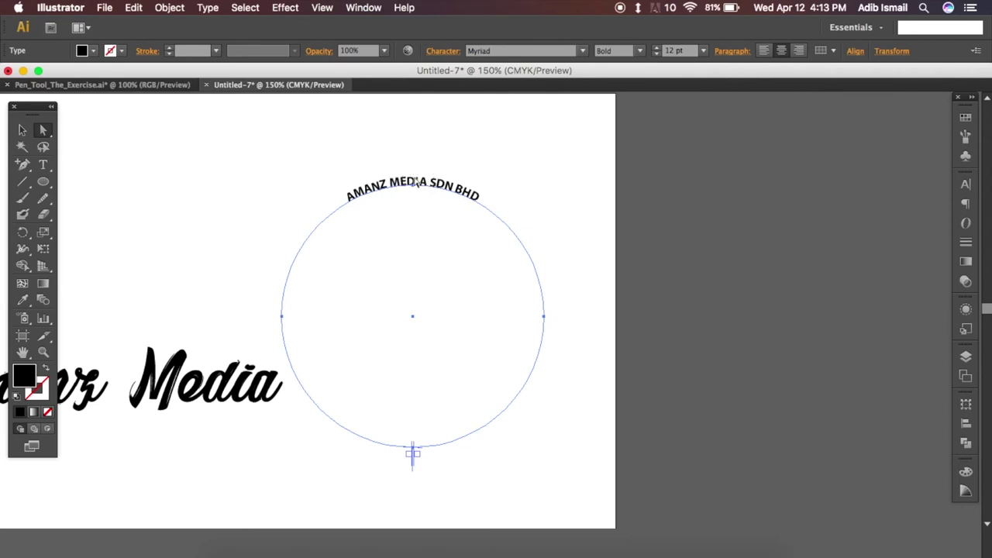
# Step: Duplicate the circle text to the right and flip the copy to run along the bottom
pyautogui.moveTo(413, 178); pyautogui.dragTo(417, 180)
pyautogui.click(31, 132)
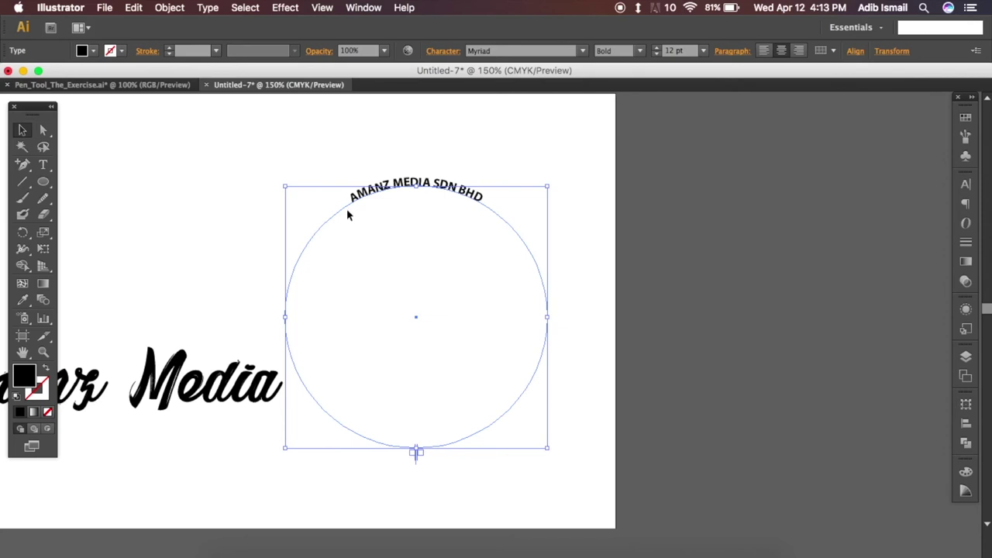
pyautogui.moveTo(349, 214); pyautogui.dragTo(690, 206)
pyautogui.click(44, 131)
pyautogui.click(736, 181)
pyautogui.moveTo(763, 464); pyautogui.dragTo(820, 443)
pyautogui.moveTo(735, 173); pyautogui.dragTo(762, 238)
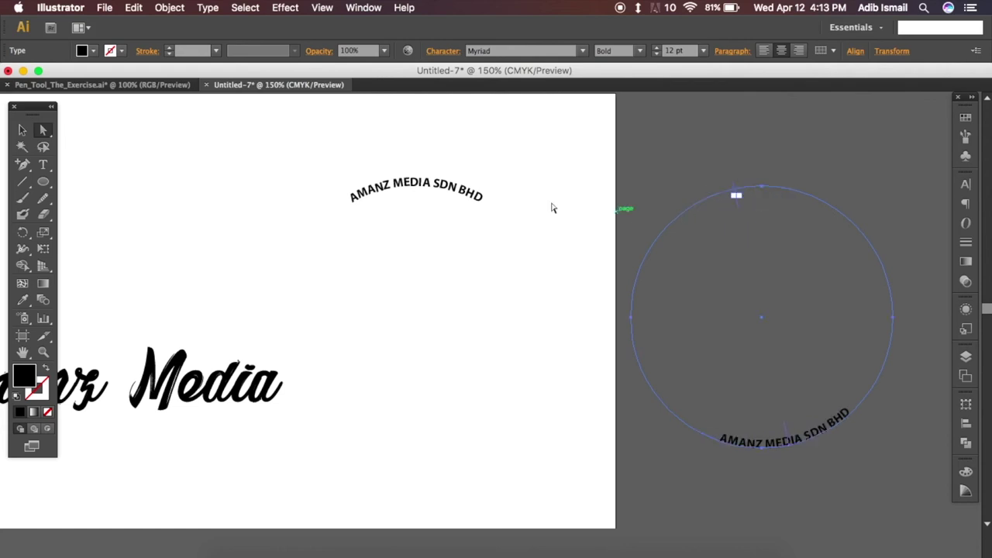
pyautogui.moveTo(785, 434); pyautogui.dragTo(761, 437)
# Step: Move the flipped copy back onto the artboard, aligned over the original circle
pyautogui.click(21, 130)
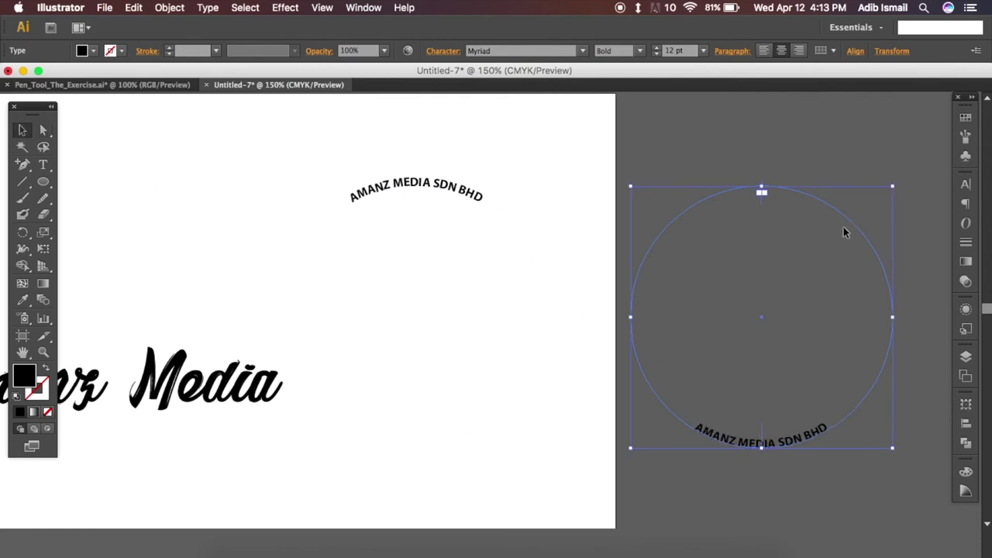
pyautogui.moveTo(850, 224); pyautogui.dragTo(505, 212)
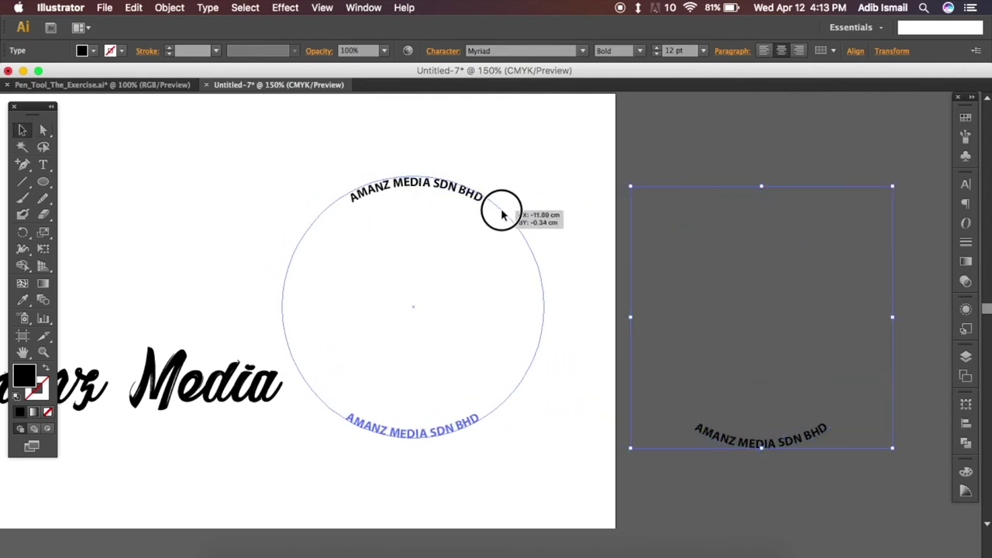
pyautogui.moveTo(505, 212); pyautogui.dragTo(505, 213)
pyautogui.click(572, 206)
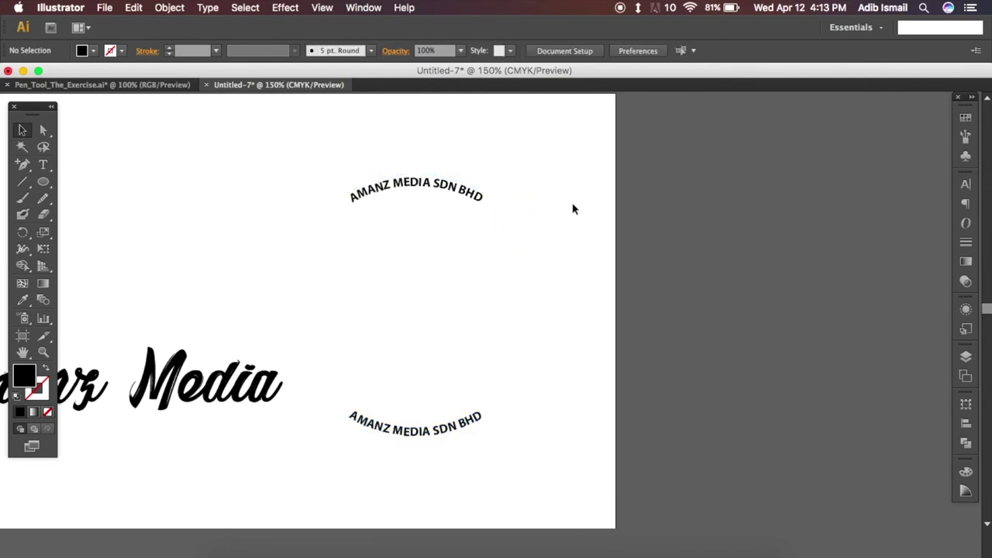
# Step: Move the Amanz Media script title into the circle's centre between the two arcs
pyautogui.moveTo(169, 387); pyautogui.dragTo(482, 310)
pyautogui.click(635, 359)
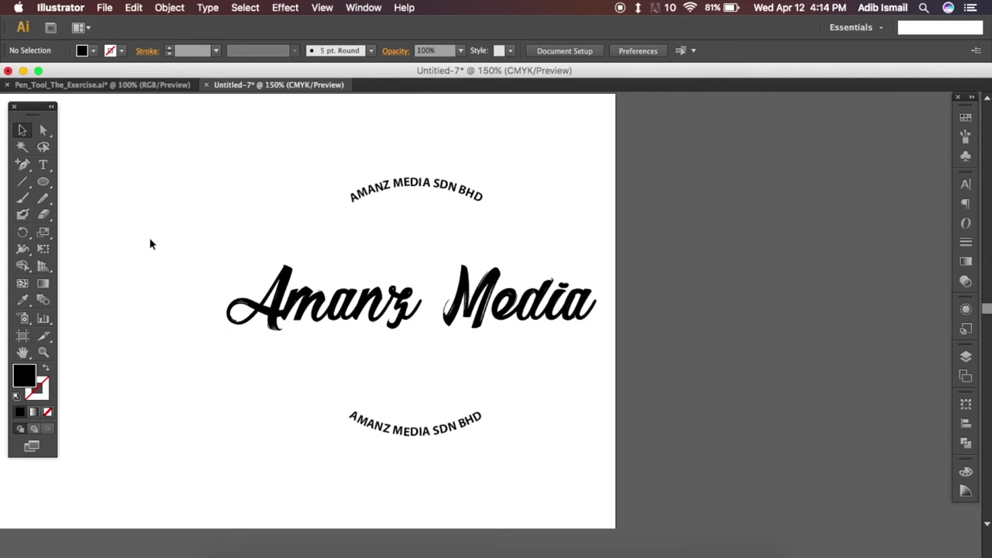
pyautogui.click(43, 181)
# Step: Draw a circle in the empty left area and type LOVE above it
pyautogui.moveTo(142, 204); pyautogui.dragTo(688, 270)
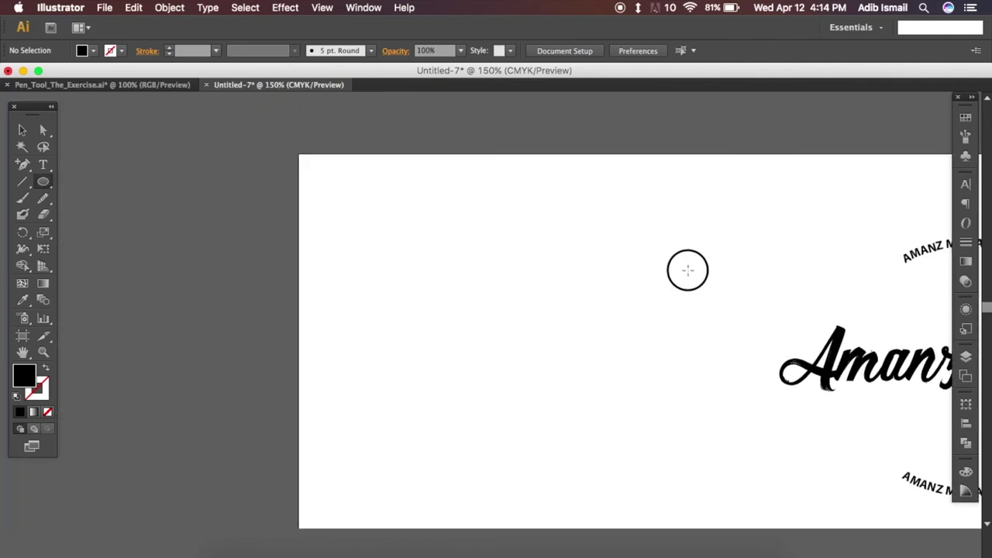
pyautogui.scroll(-2, 687, 270)
pyautogui.moveTo(345, 186)
pyautogui.mouseDown()
pyautogui.moveTo(547, 363)
pyautogui.moveTo(557, 399)
pyautogui.mouseUp()
pyautogui.click(42, 164)
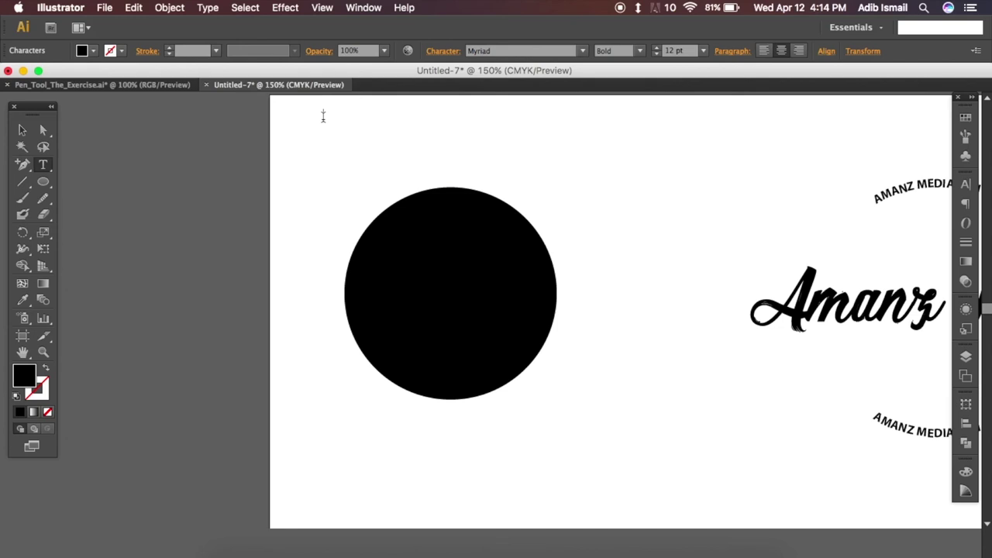
pyautogui.write('LOVE')
pyautogui.click(22, 129)
# Step: Place LOVE near the circle and try Envelope Distort > Make with Top Object, dismissing the warning
pyautogui.click(420, 219)
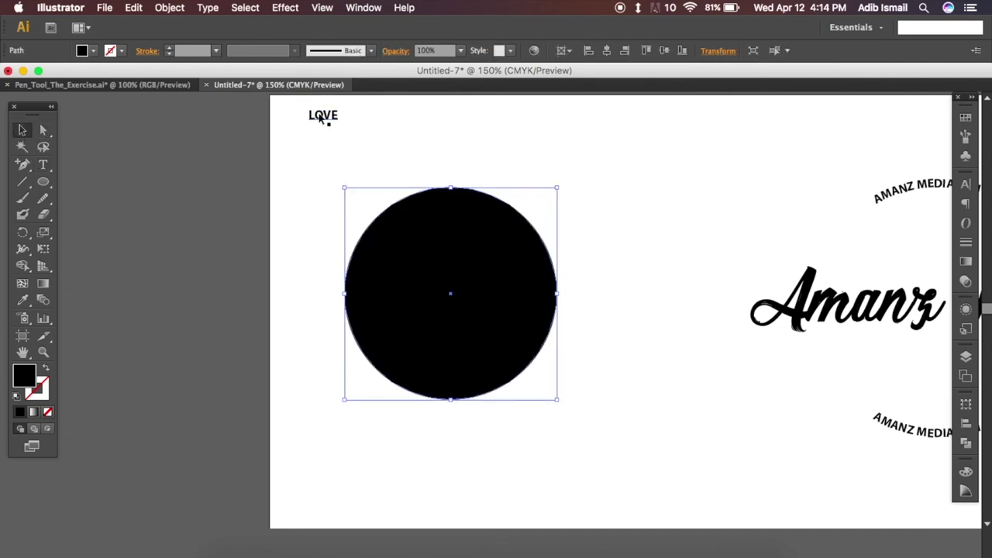
pyautogui.moveTo(326, 118); pyautogui.dragTo(321, 186)
pyautogui.click(306, 142)
pyautogui.moveTo(306, 141); pyautogui.dragTo(437, 287)
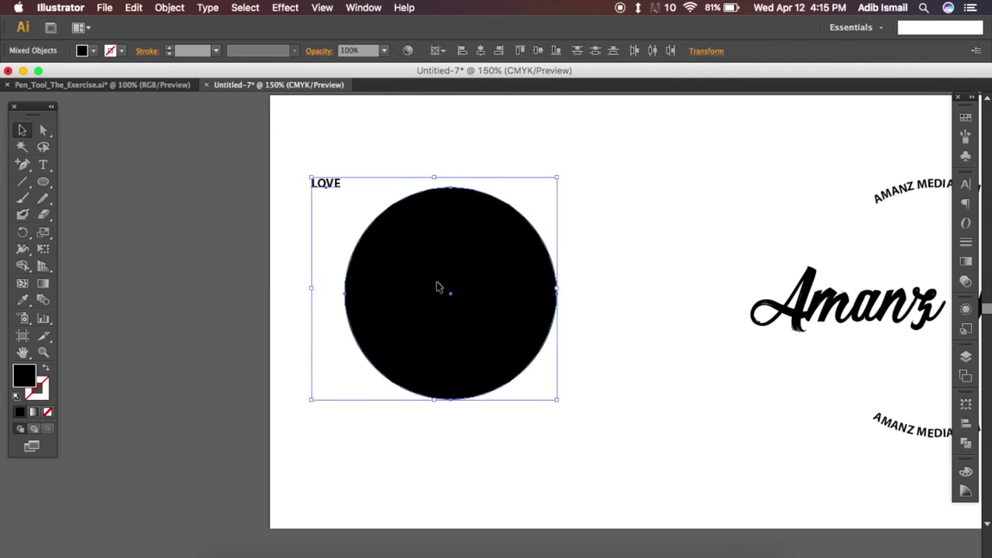
pyautogui.click(169, 7)
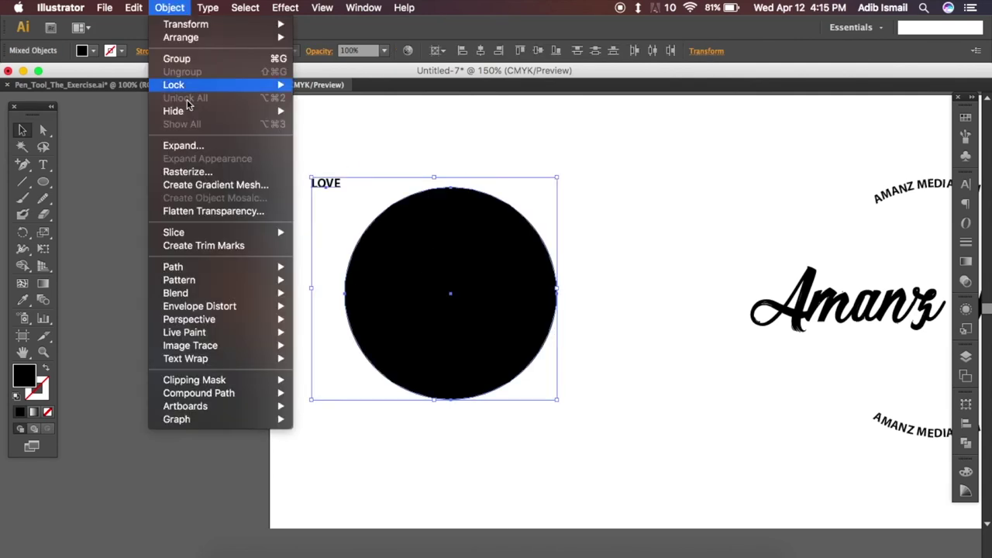
pyautogui.moveTo(199, 307)
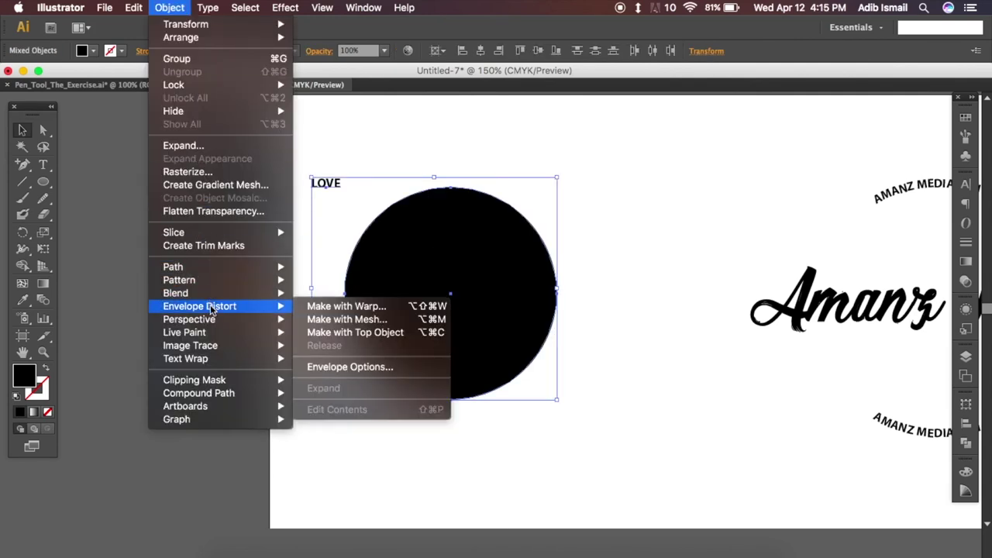
pyautogui.click(342, 332)
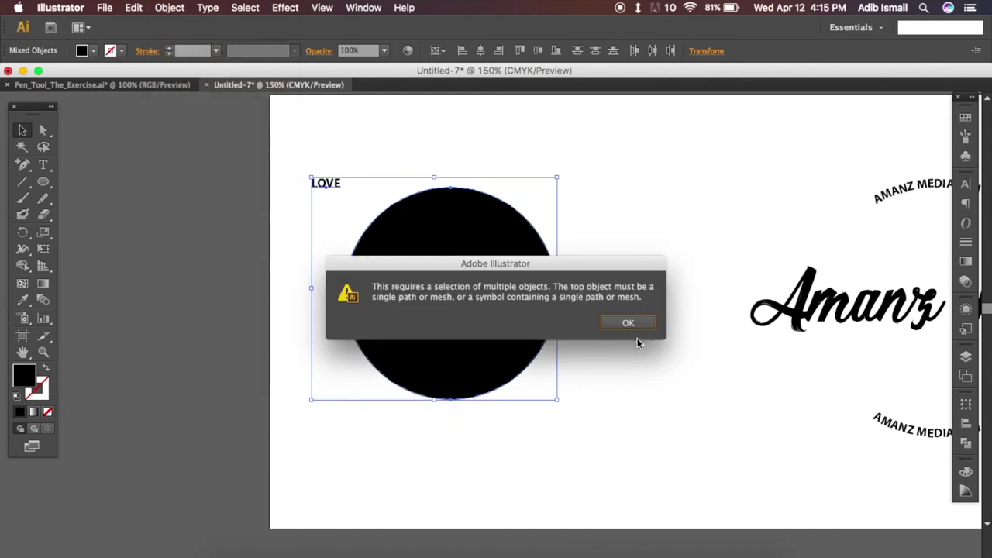
pyautogui.click(635, 324)
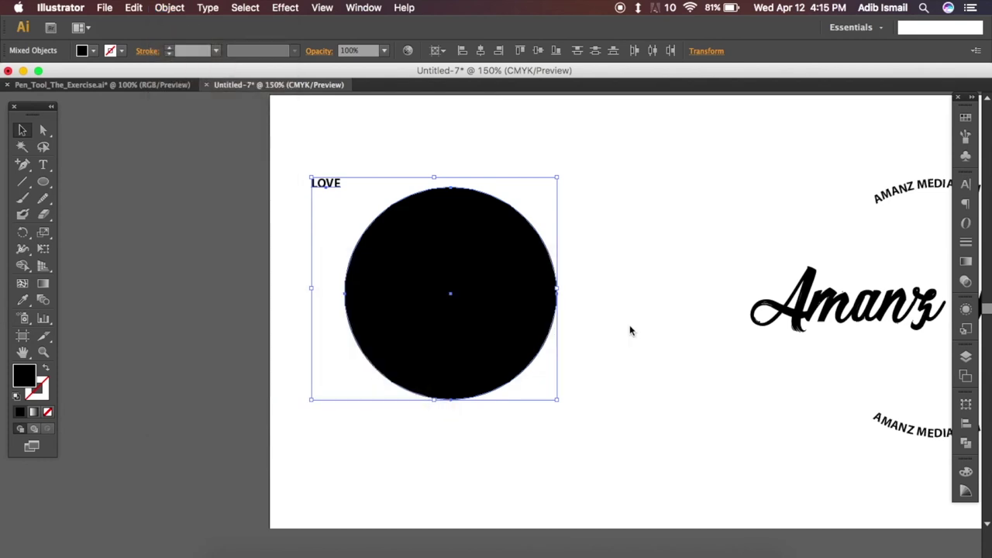
pyautogui.click(600, 304)
pyautogui.click(542, 281)
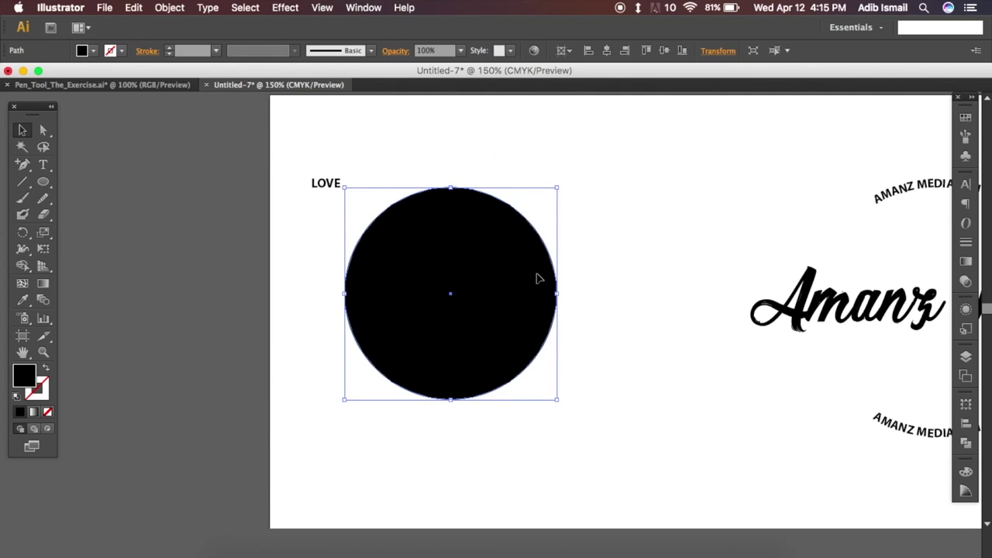
# Step: Bring the circle in front of LOVE and warp LOVE into it with Make with Top Object
pyautogui.rightClick(538, 278)
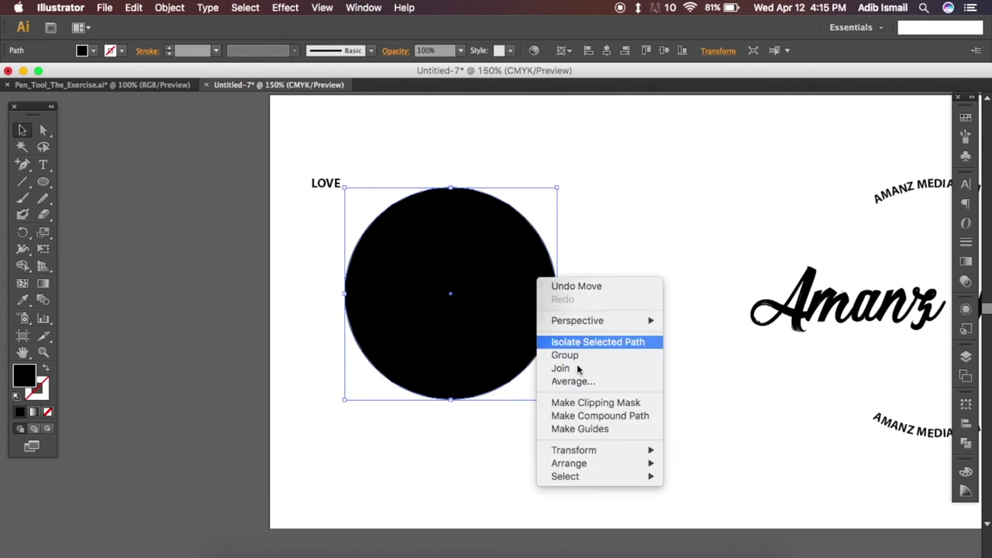
pyautogui.click(707, 463)
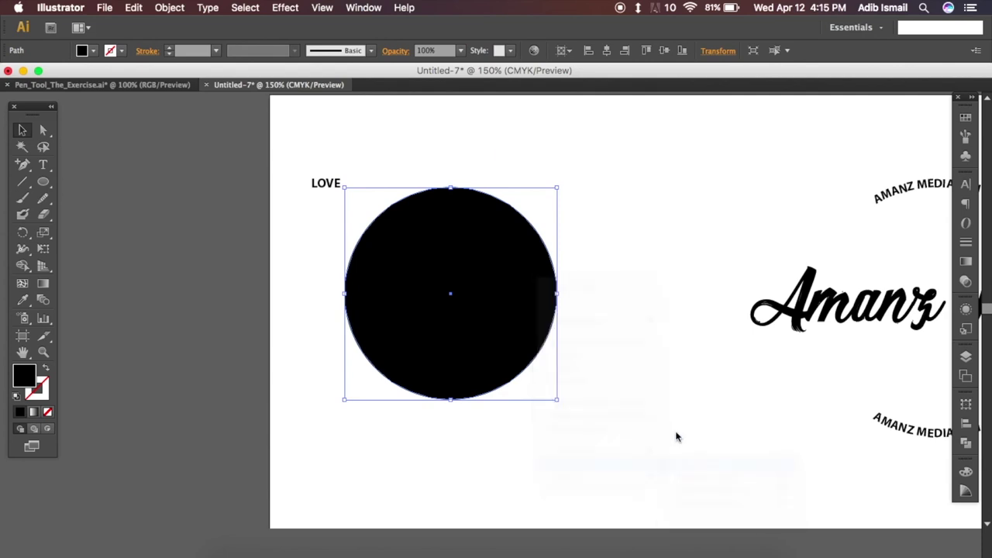
pyautogui.click(682, 519)
pyautogui.moveTo(285, 150); pyautogui.dragTo(424, 279)
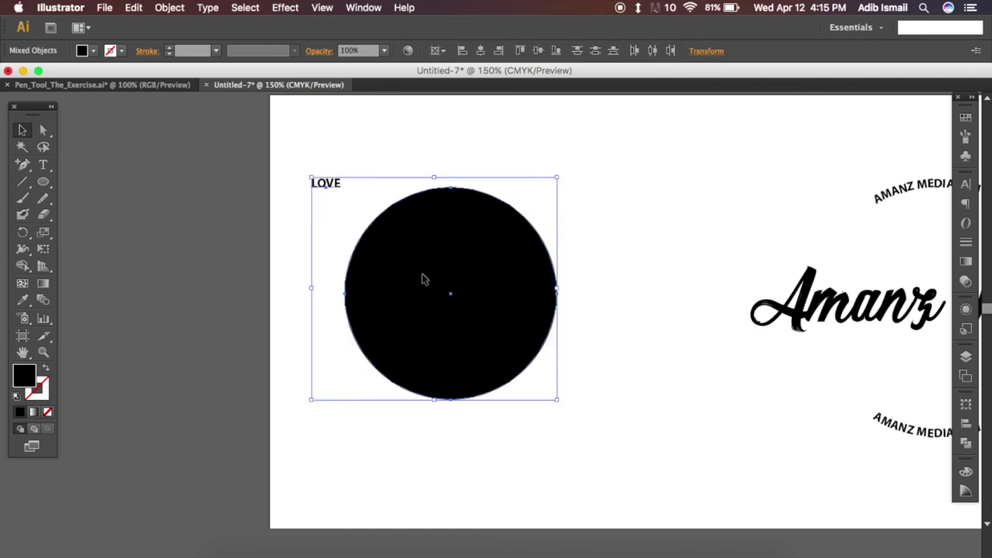
pyautogui.click(131, 7)
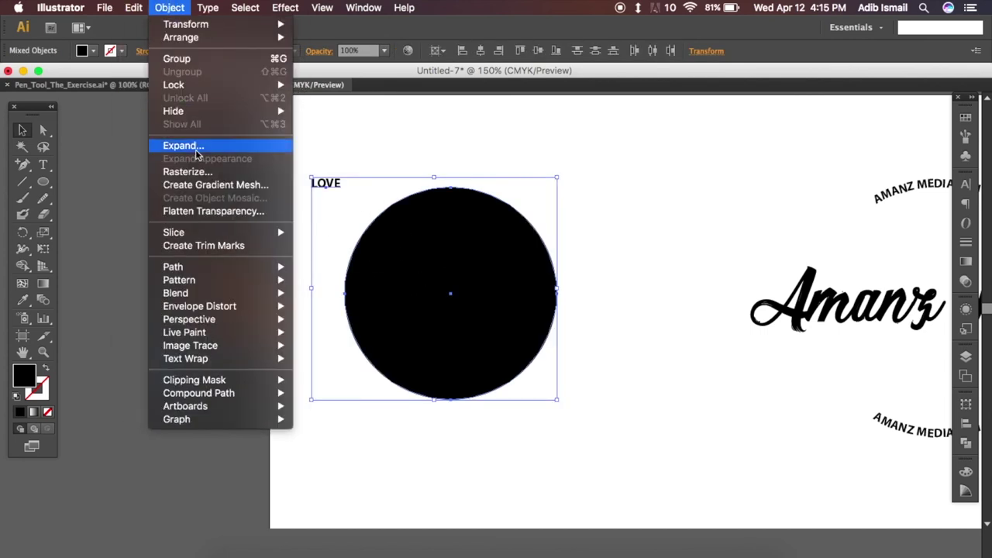
pyautogui.moveTo(199, 307)
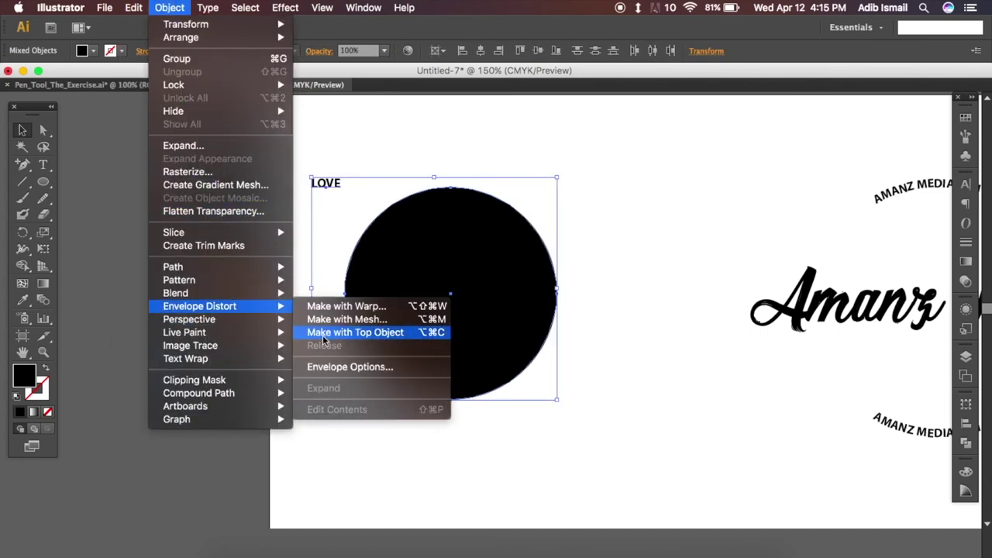
pyautogui.click(324, 333)
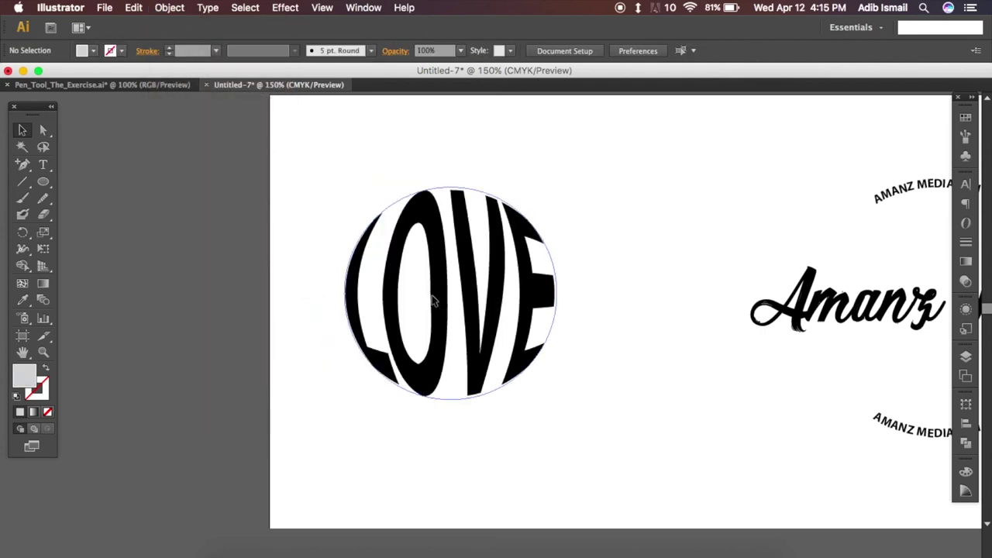
# Step: Edit the envelope's contents, retyping the word as AMANZ
pyautogui.doubleClick(448, 297)
pyautogui.doubleClick(448, 296)
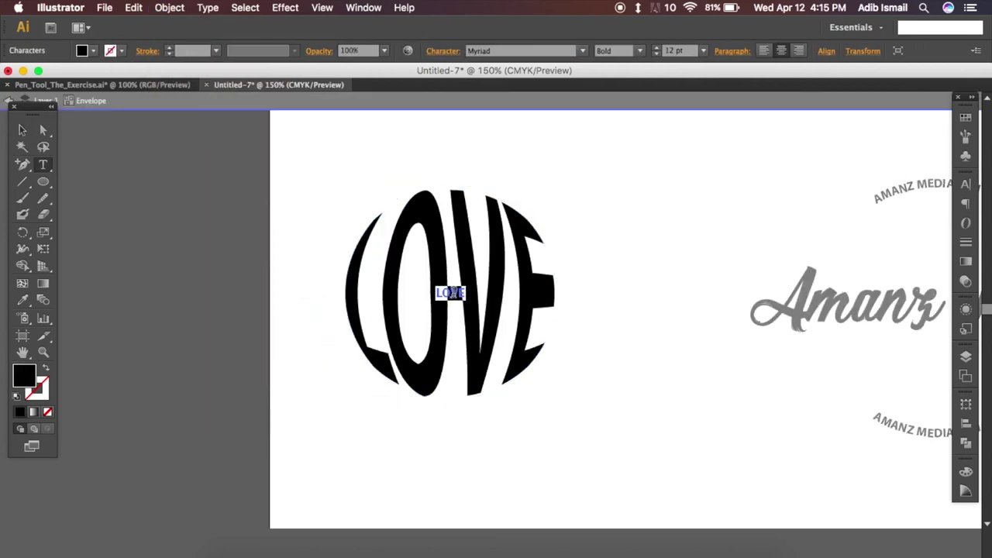
pyautogui.write('amanz')
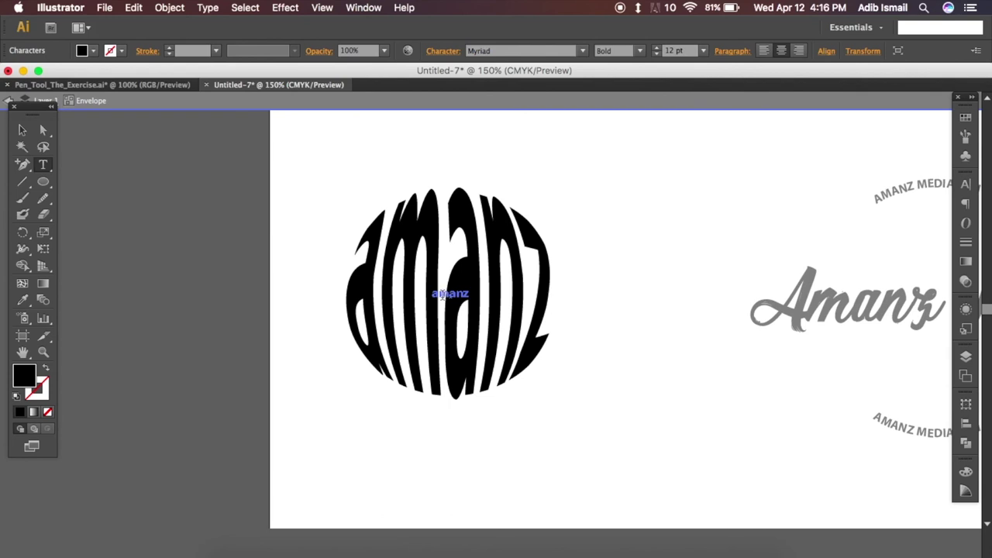
pyautogui.moveTo(433, 293); pyautogui.dragTo(475, 293)
pyautogui.write('AMAN')
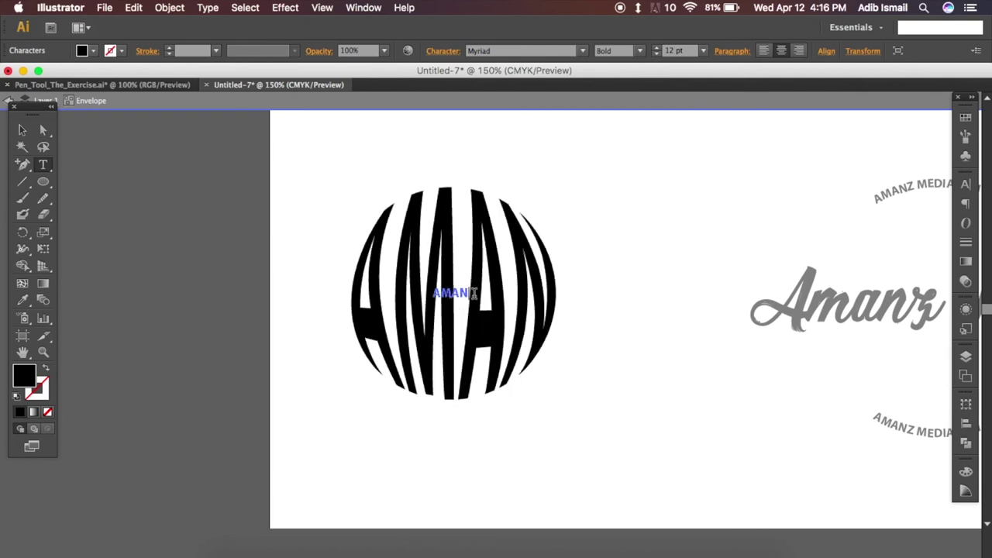
pyautogui.write('Z')
pyautogui.press('Escape')
pyautogui.click(44, 183)
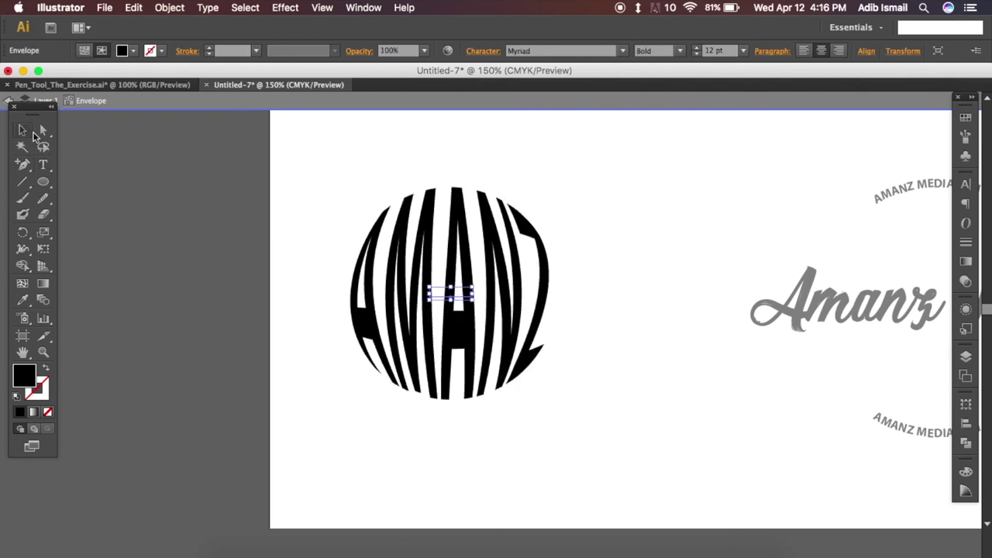
pyautogui.press('v')
pyautogui.press('Escape')
pyautogui.moveTo(653, 290); pyautogui.dragTo(555, 199)
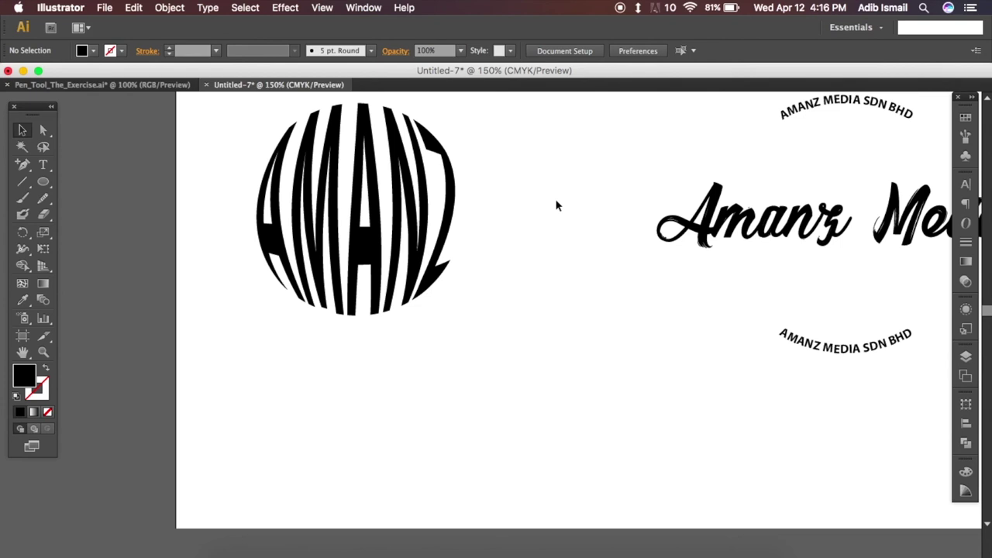
# Step: Draw a closed heart-shaped path with the Pen tool below the AMANZ circle
pyautogui.moveTo(22, 165); pyautogui.dragTo(65, 163)
pyautogui.click(558, 465)
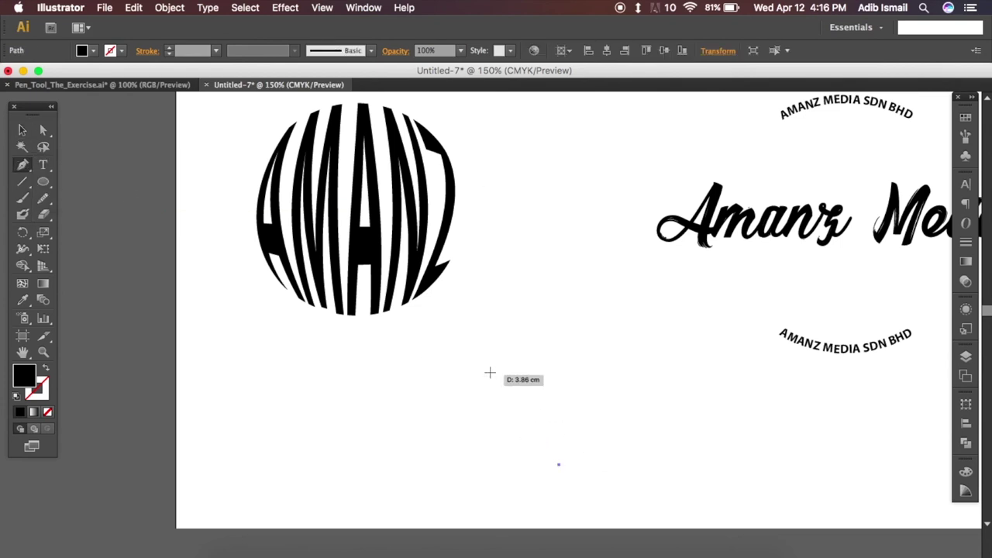
pyautogui.moveTo(577, 345); pyautogui.dragTo(602, 388)
pyautogui.click(627, 347)
pyautogui.moveTo(665, 385); pyautogui.dragTo(675, 374)
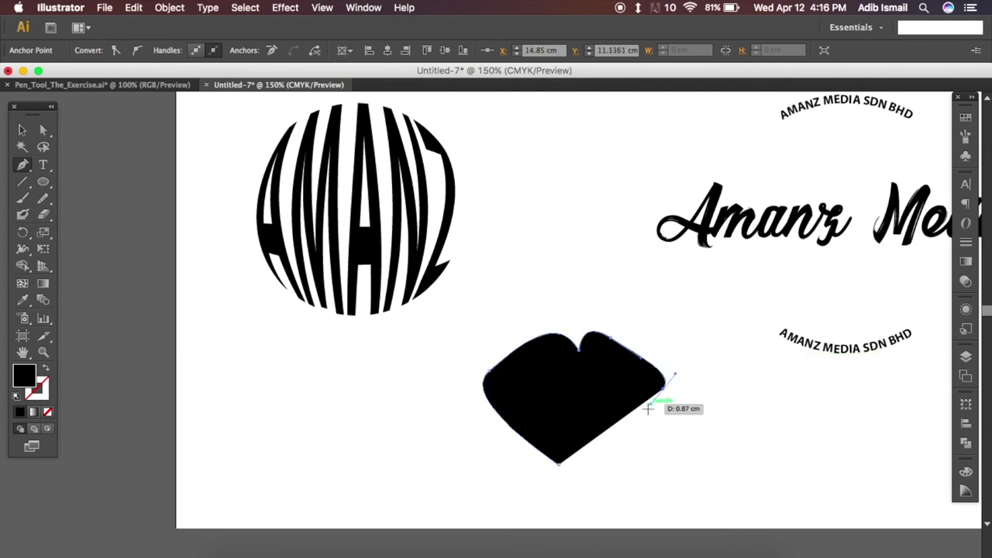
pyautogui.click(559, 465)
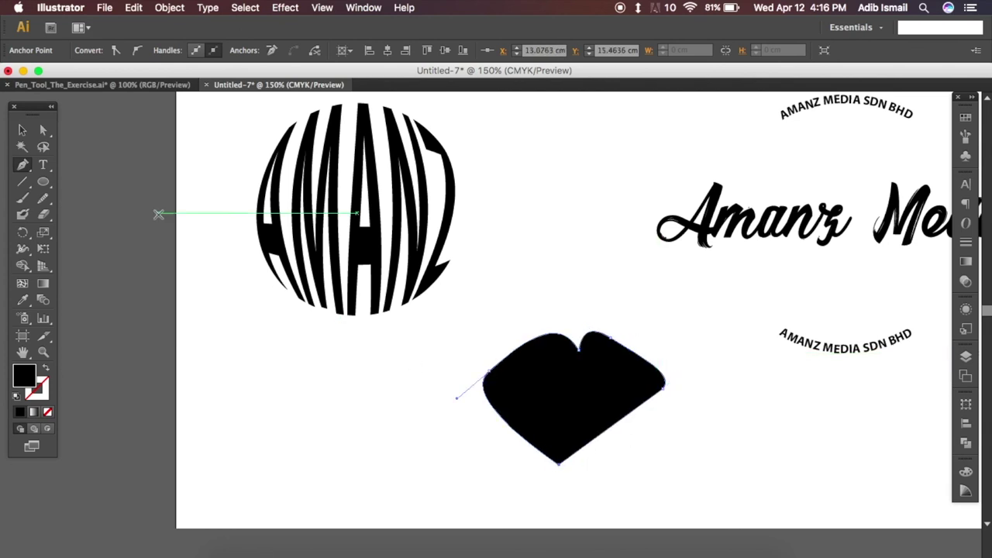
# Step: Add LOVE text above the heart and bring the heart to the front
pyautogui.click(496, 273)
pyautogui.write('LOVE')
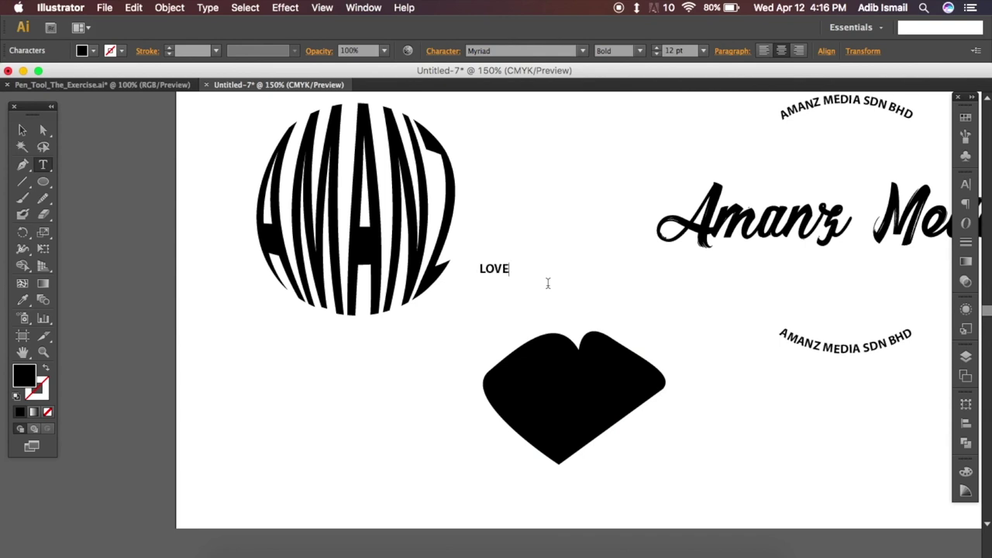
pyautogui.press('Escape')
pyautogui.keyDown('shift'); pyautogui.click(557, 372); pyautogui.keyUp('shift')
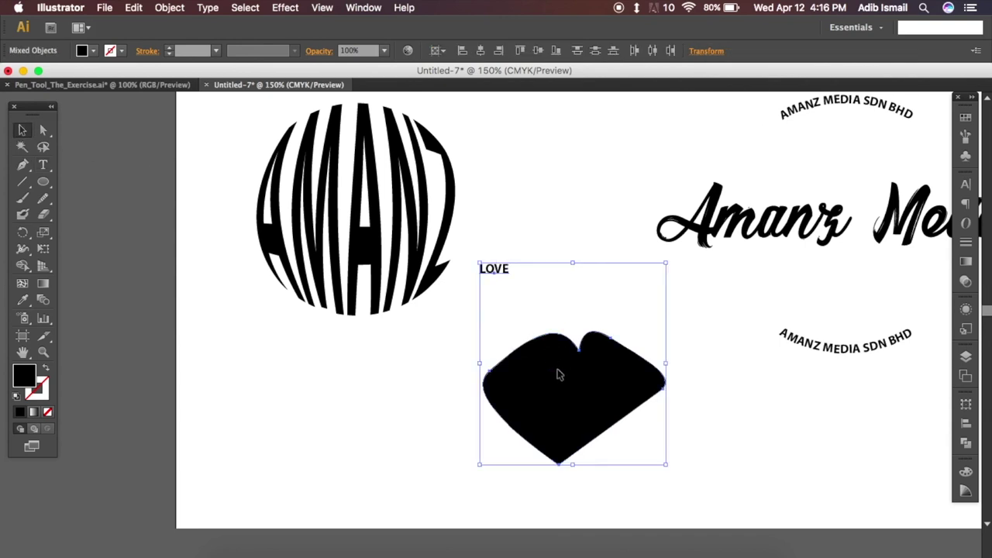
pyautogui.rightClick(557, 373)
pyautogui.press('Escape')
pyautogui.click(538, 221)
pyautogui.click(576, 354)
pyautogui.rightClick(603, 425)
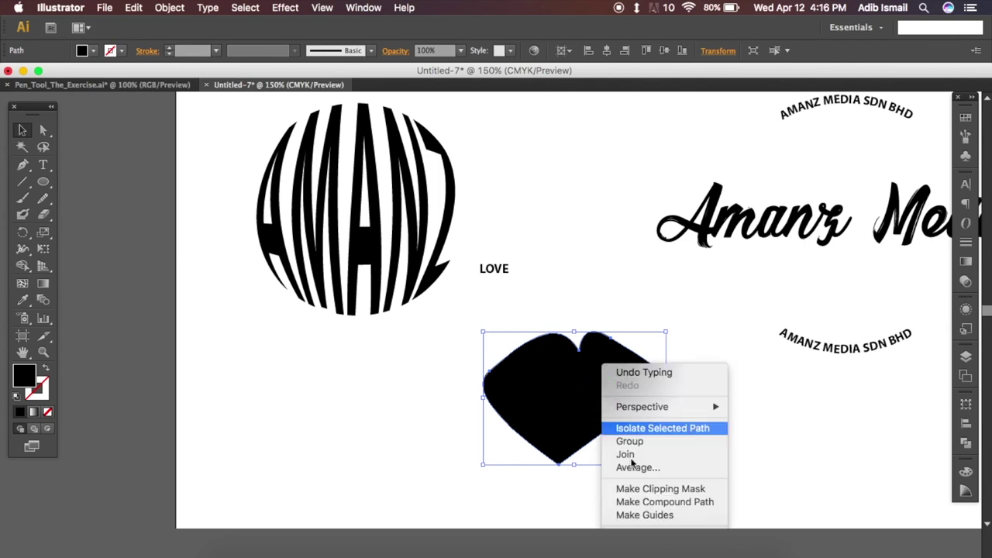
pyautogui.click(768, 498)
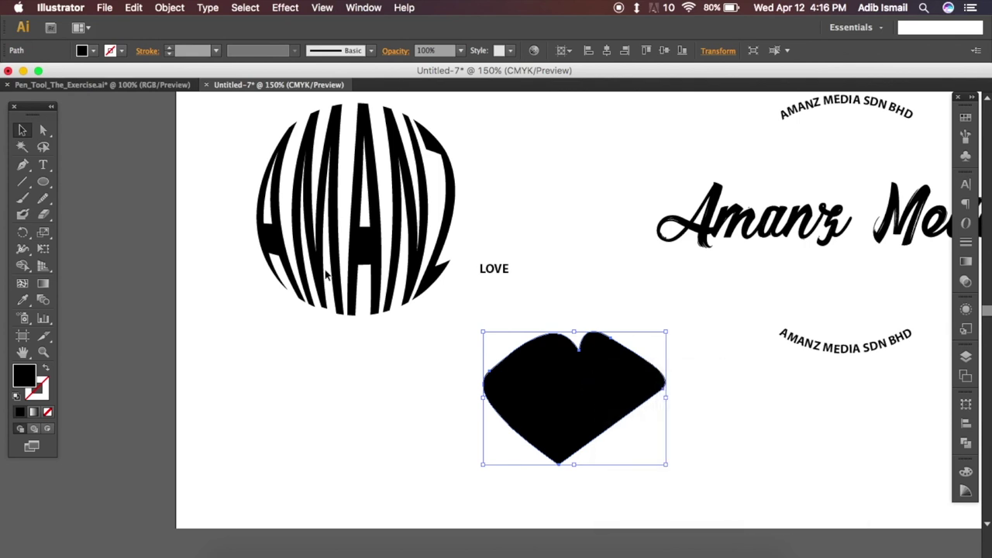
# Step: Warp LOVE into the heart with Envelope Distort > Make with Top Object
pyautogui.keyDown('shift'); pyautogui.click(497, 275); pyautogui.keyUp('shift')
pyautogui.click(133, 7)
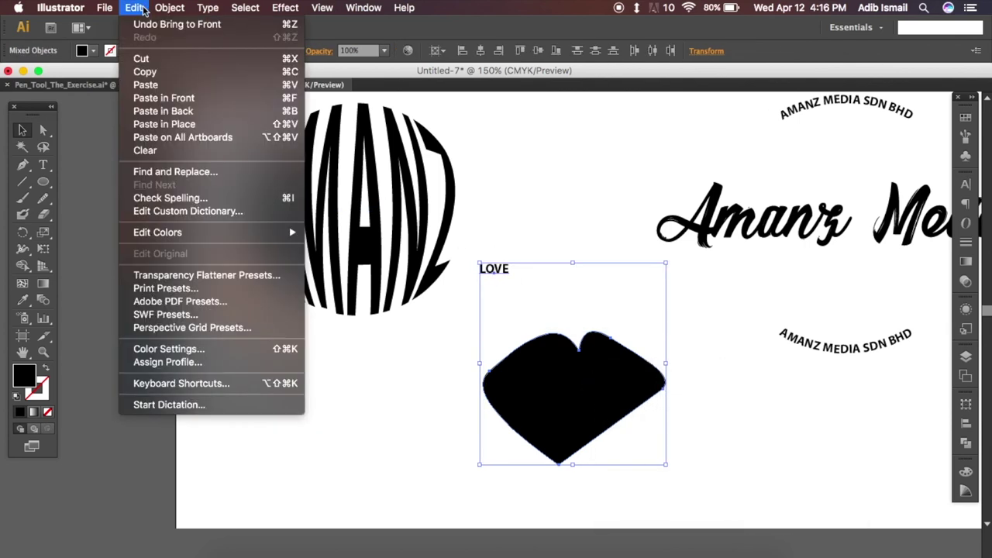
pyautogui.moveTo(199, 307)
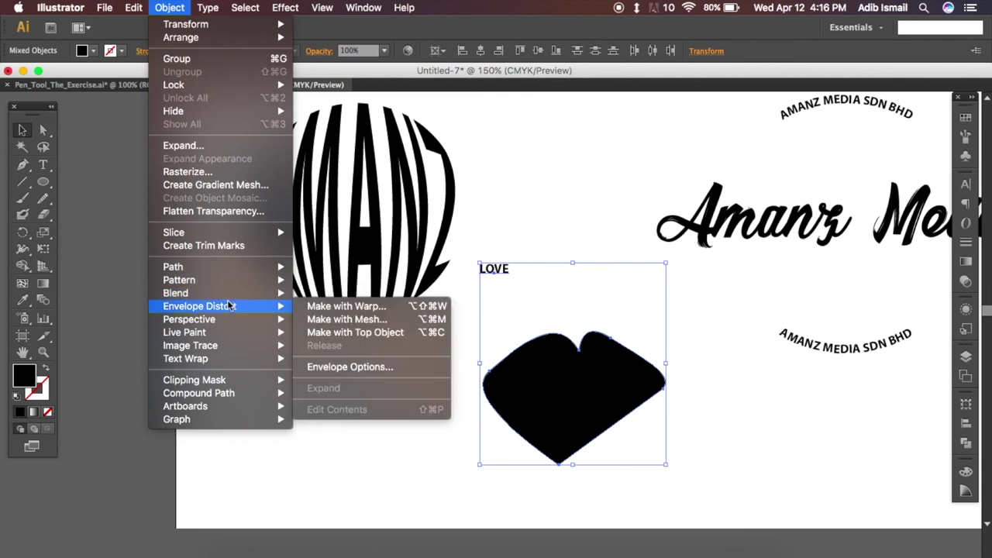
pyautogui.click(370, 332)
pyautogui.click(414, 385)
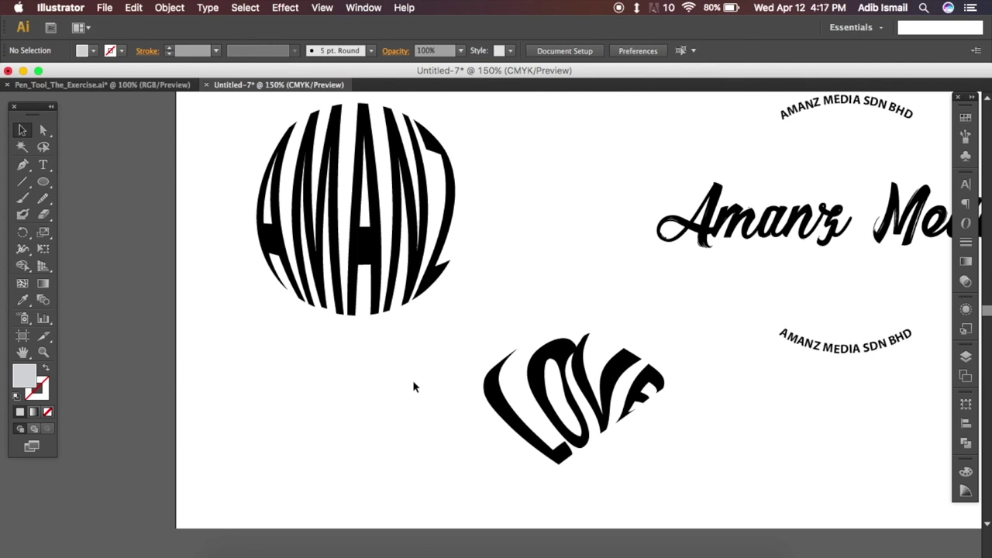
# Step: Draw a wavy line with the Pen tool below the company name
pyautogui.click(23, 167)
pyautogui.scroll(-5, 610, 333)
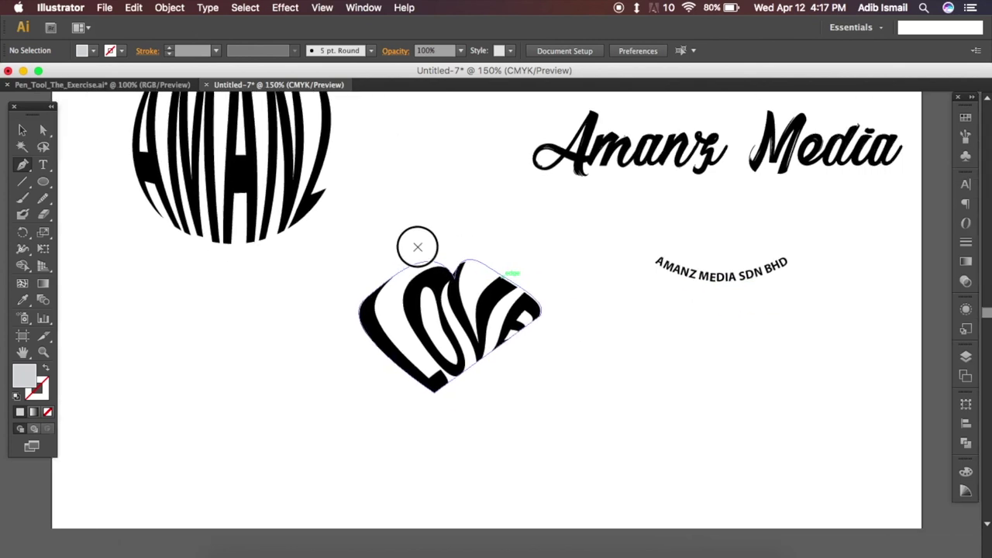
pyautogui.hscroll(5, 417, 243)
pyautogui.moveTo(449, 394); pyautogui.dragTo(470, 388)
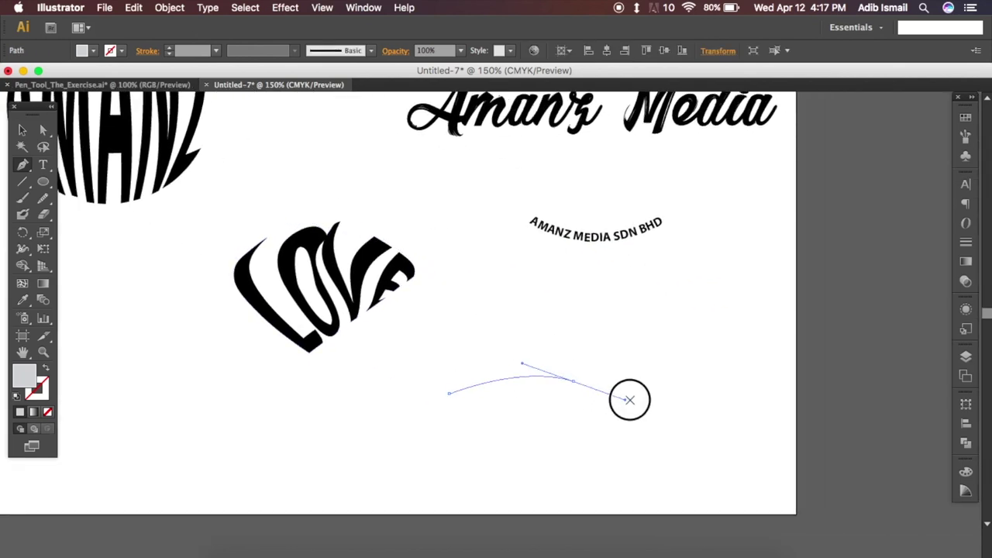
pyautogui.moveTo(629, 398); pyautogui.dragTo(656, 393)
pyautogui.click(735, 378)
pyautogui.moveTo(802, 360); pyautogui.dragTo(859, 368)
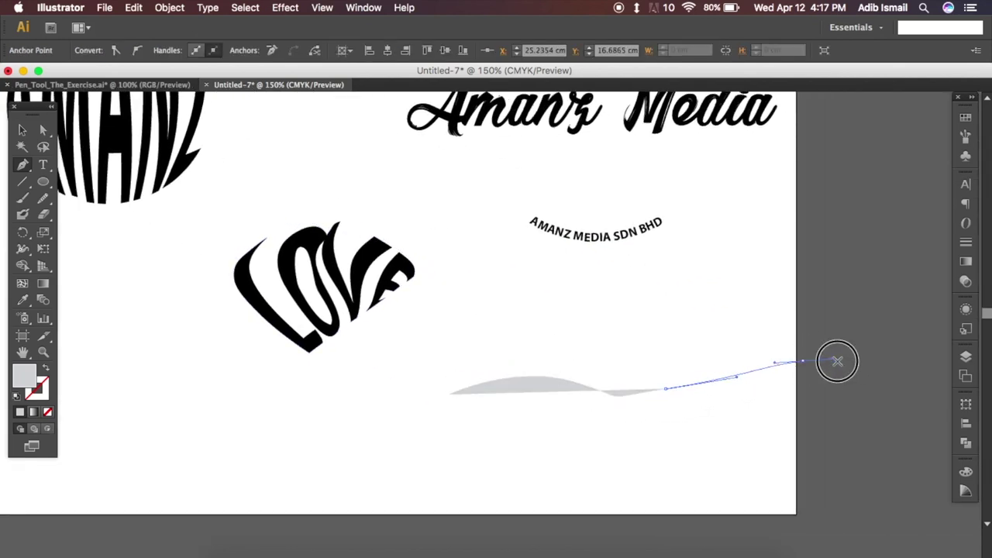
# Step: Type SELAMAT DATANG KE AMANZ MEDIA along the wavy line
pyautogui.press('t')
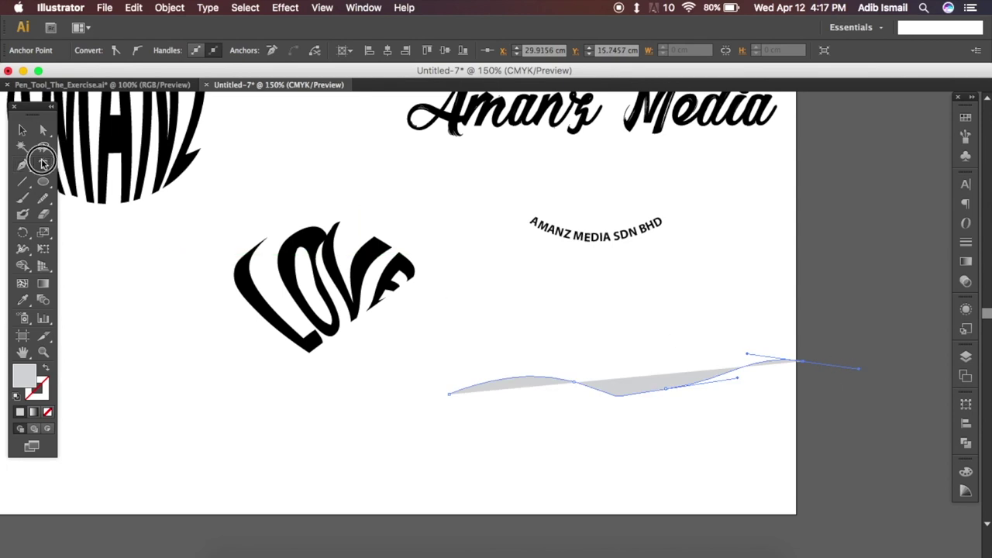
pyautogui.moveTo(43, 162); pyautogui.dragTo(175, 204)
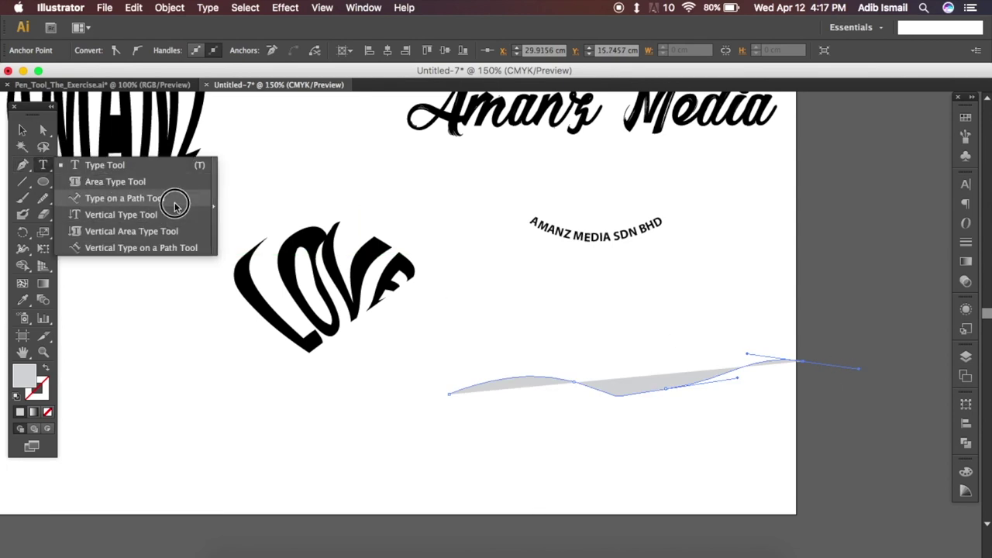
pyautogui.click(175, 205)
pyautogui.click(541, 375)
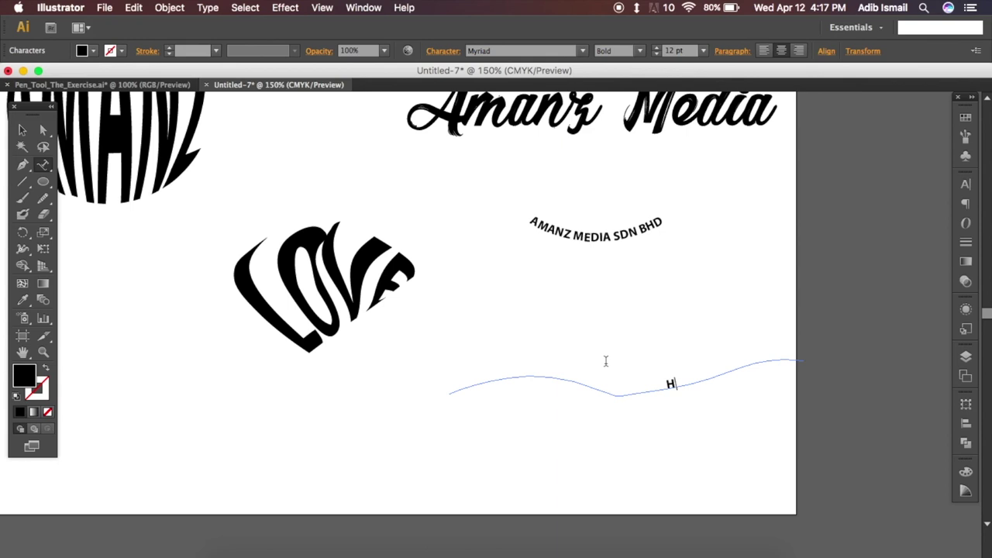
pyautogui.write('G KE AMANZ MEDIA')
pyautogui.hotkey('ctrl', 'a')
# Step: Slide the slogan leftward along the wave and deselect it
pyautogui.press('Escape')
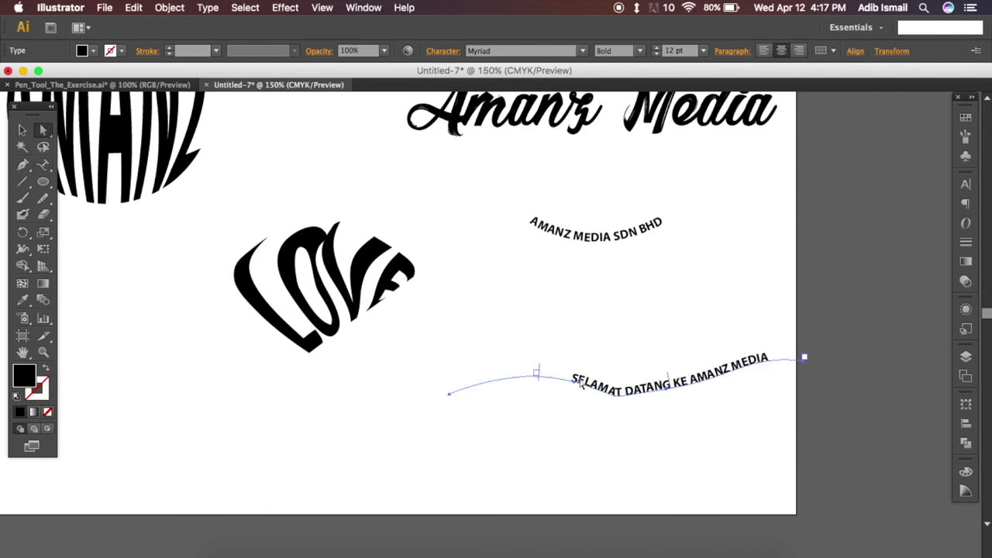
pyautogui.moveTo(660, 376); pyautogui.dragTo(623, 373)
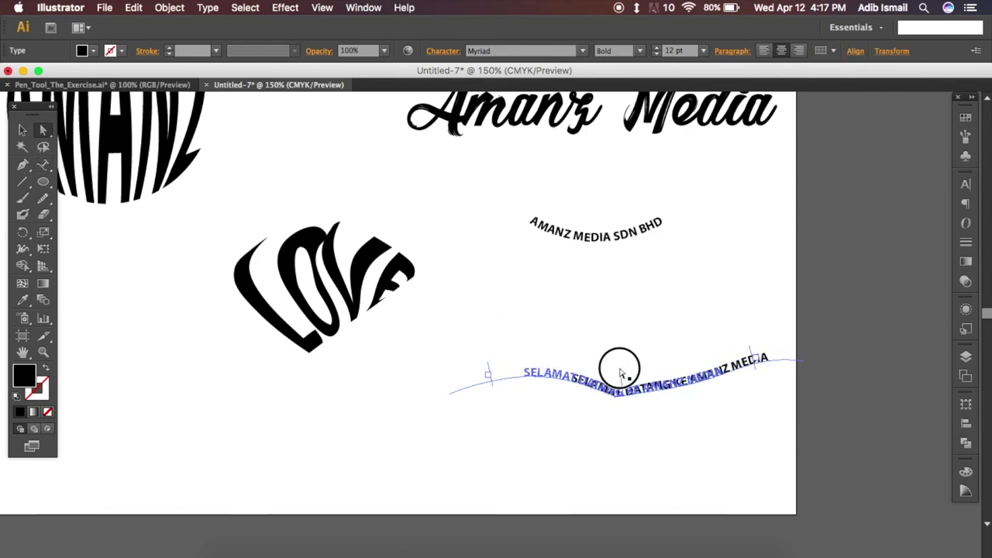
pyautogui.press('v')
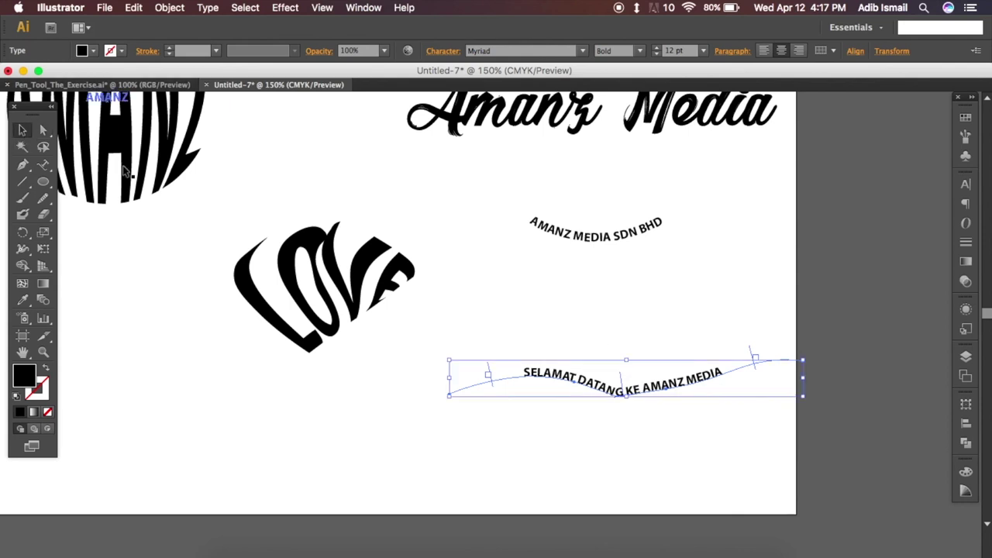
pyautogui.click(488, 313)
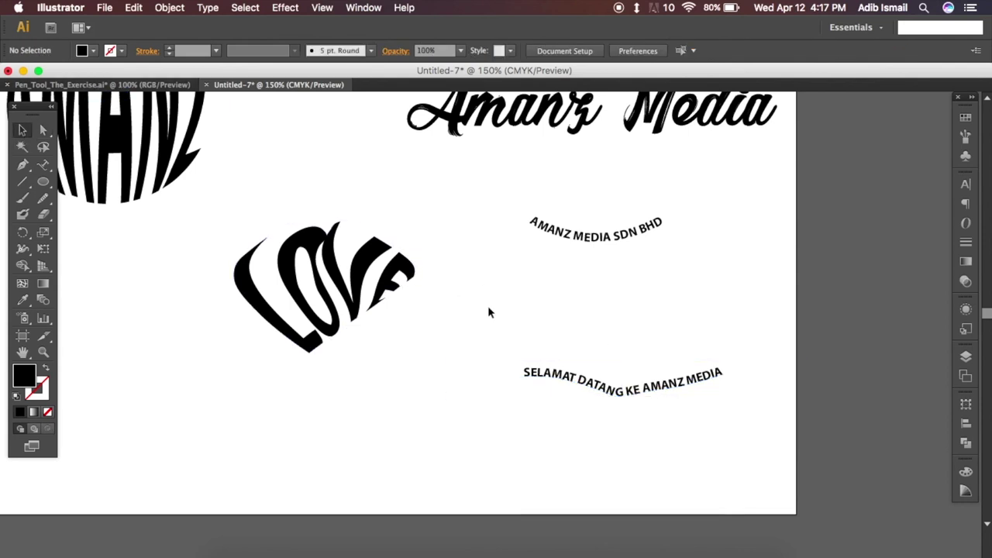